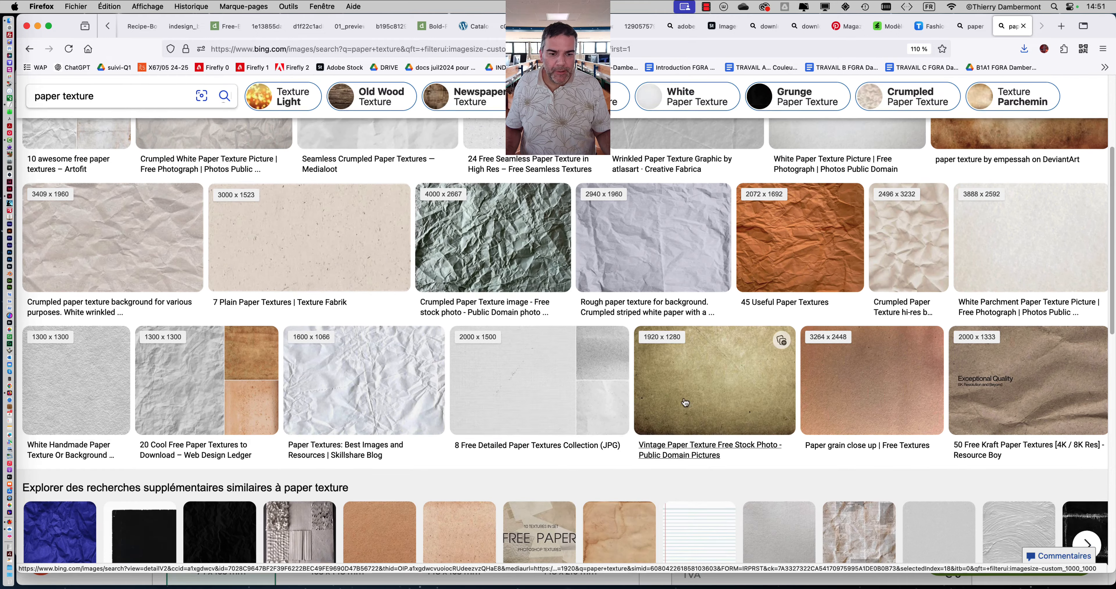
scroll(780, 329, "down", 1)
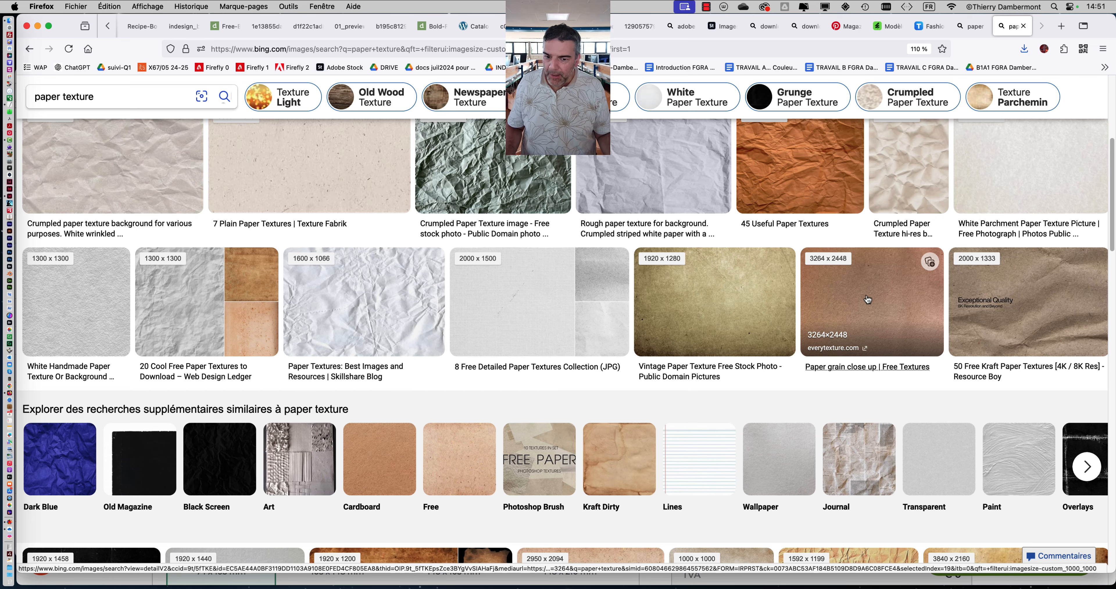
- Find the speckled 2950 × 2094 "paper texture background, free image" from bgfons.com in the results and display the original image
scroll(868, 299, "down", 7)
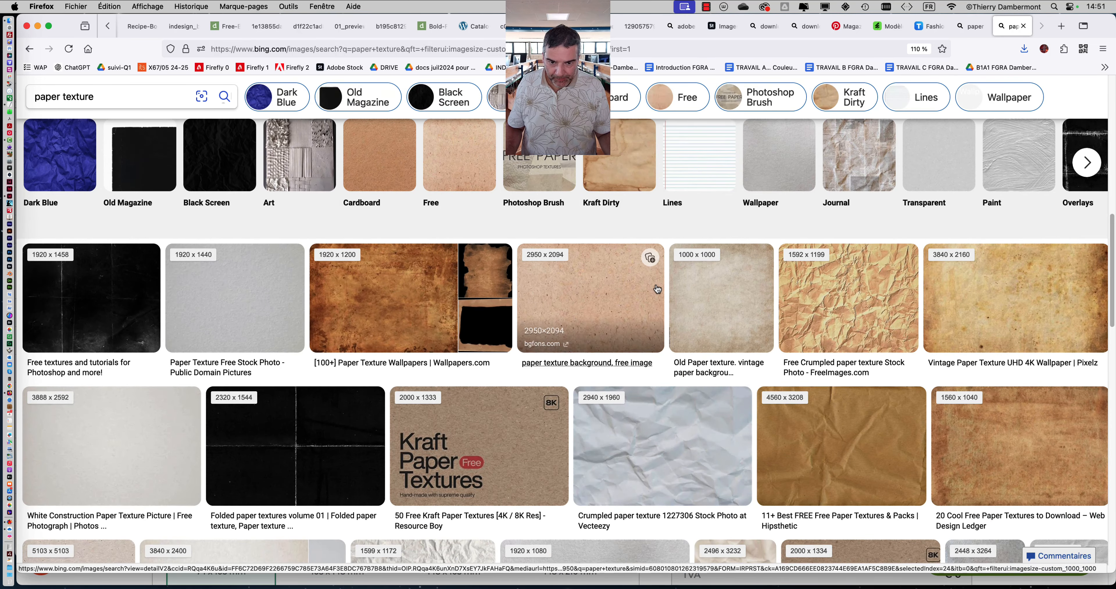
left_click(621, 279)
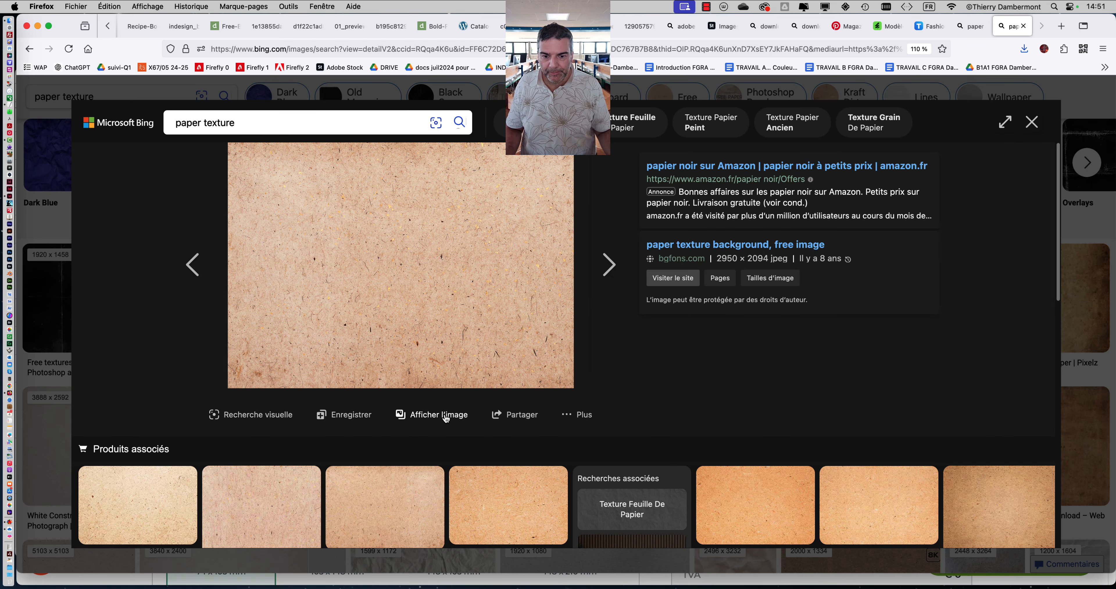
left_click(446, 415)
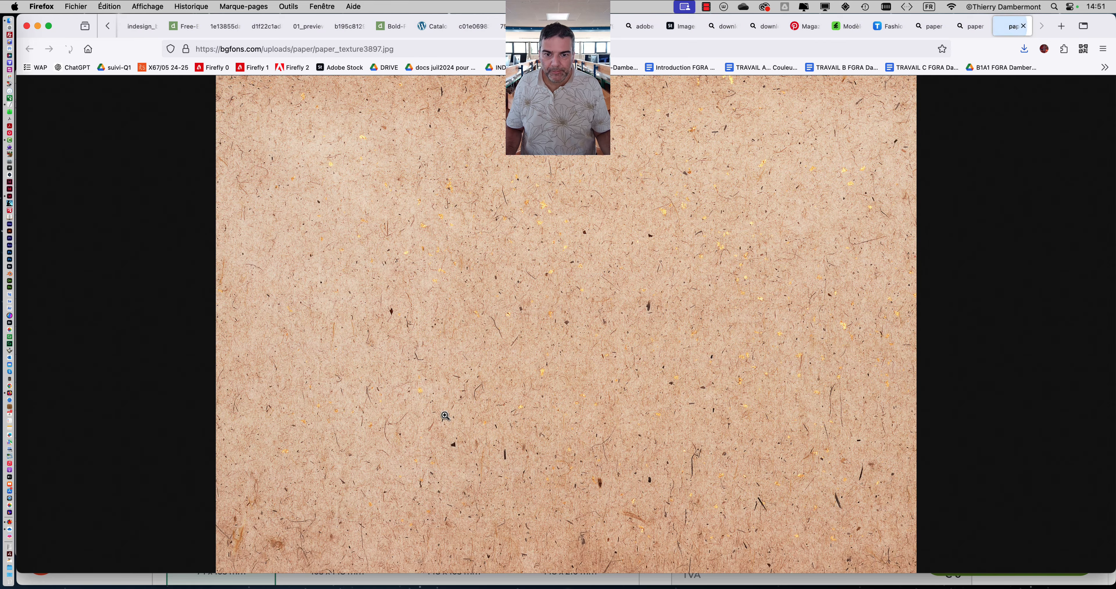
- Save the texture image as paper_texture3897.jpg in JPEG format in the JOUR 2 folder
right_click(564, 235)
left_click(616, 243)
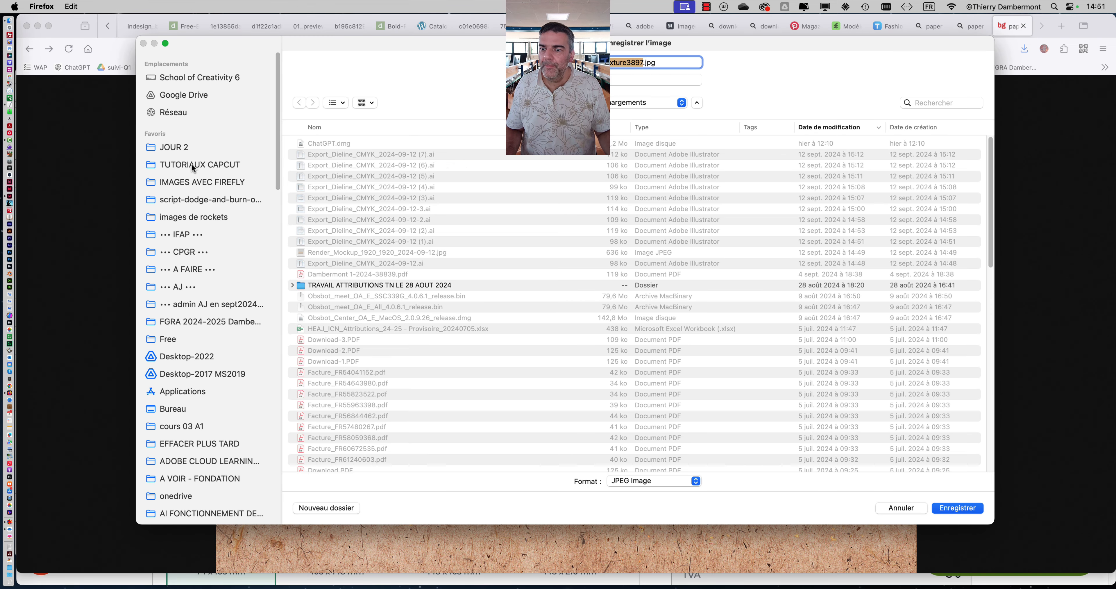
left_click(197, 151)
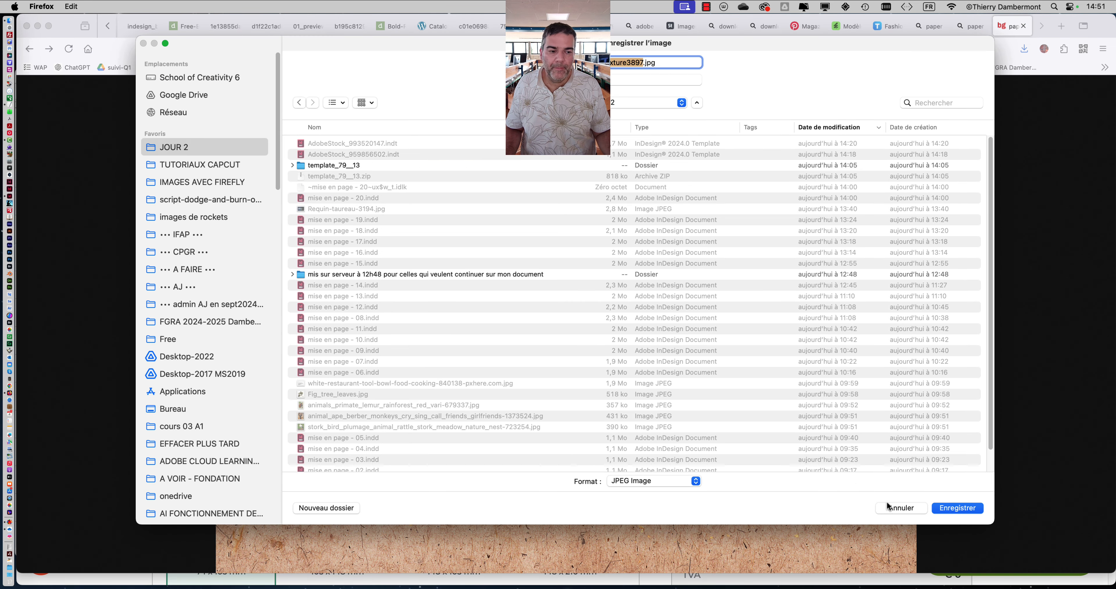
left_click(928, 507)
- Switch to InDesign and import paper_texture3897.jpg into the full-page frame on the "fond de page" layer
key("super+Tab")
key("super+Tab")
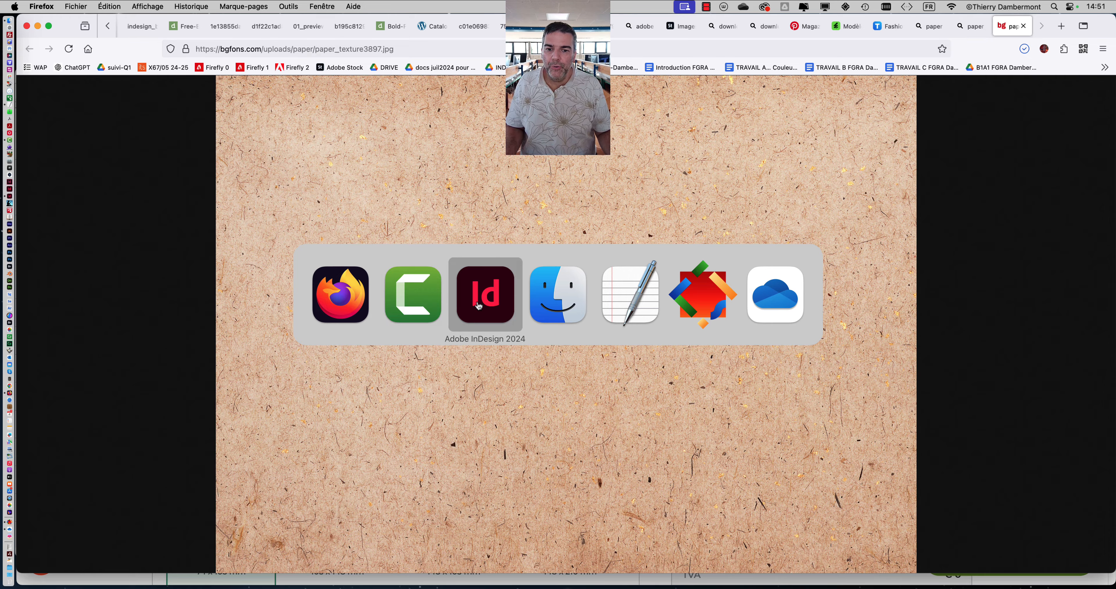
left_click(411, 190)
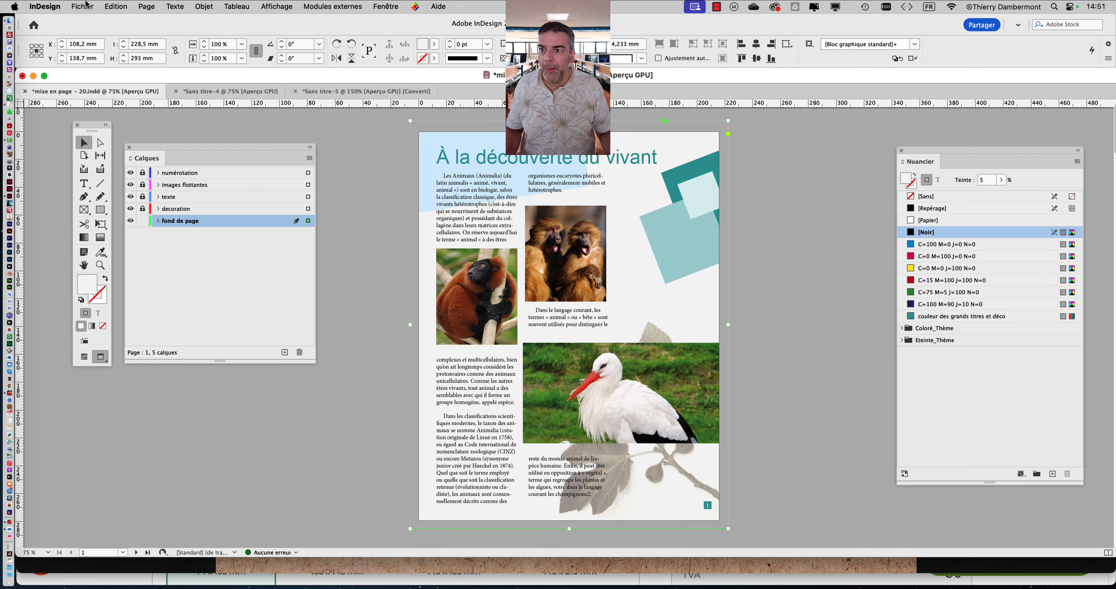
left_click(87, 4)
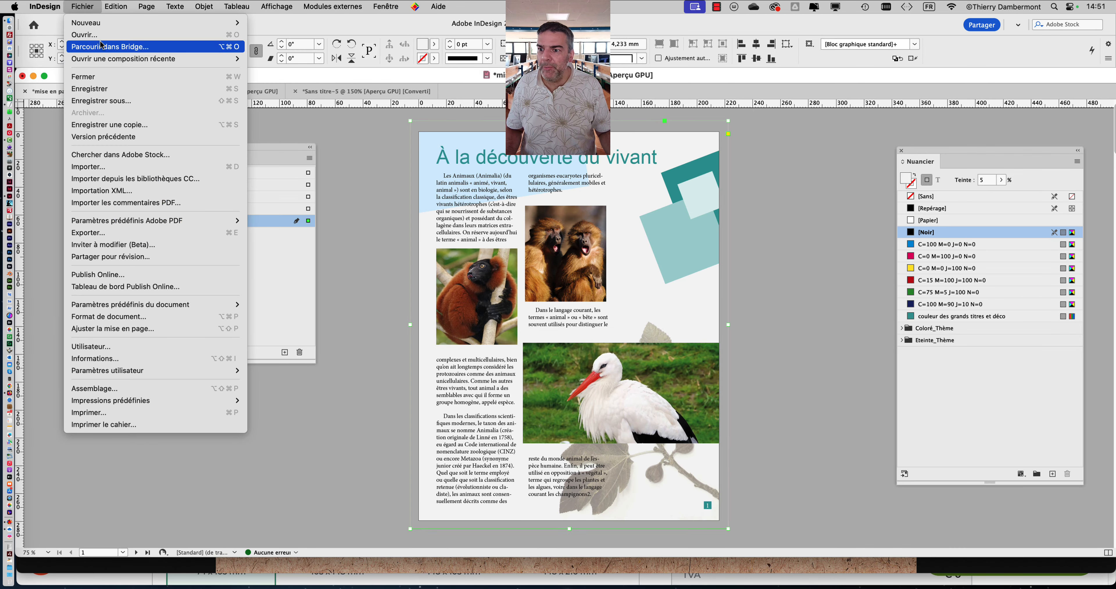
left_click(120, 168)
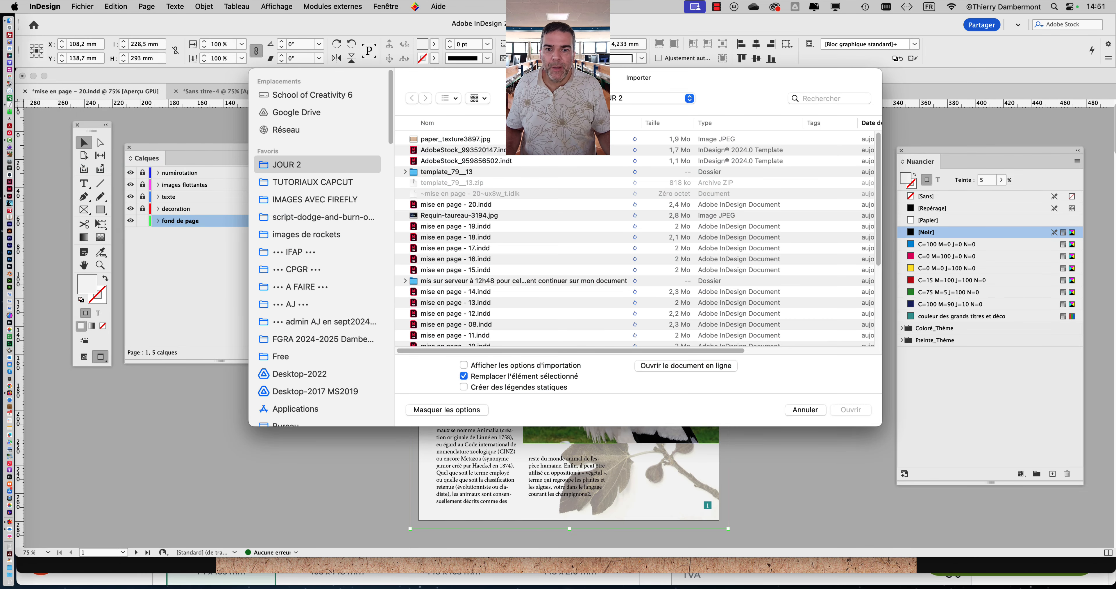
left_click(462, 139)
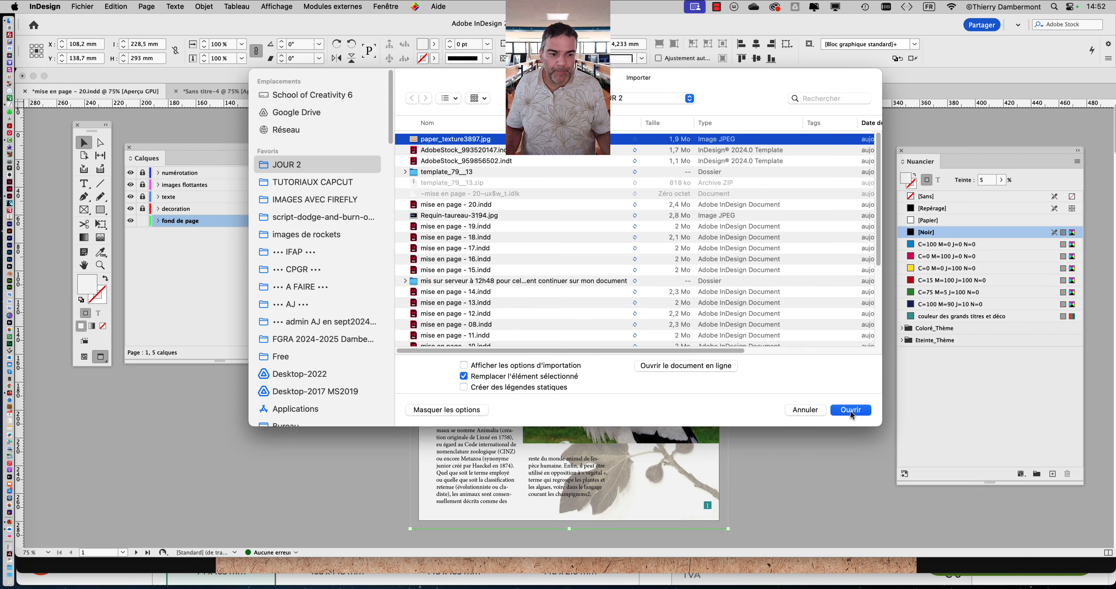
left_click(851, 410)
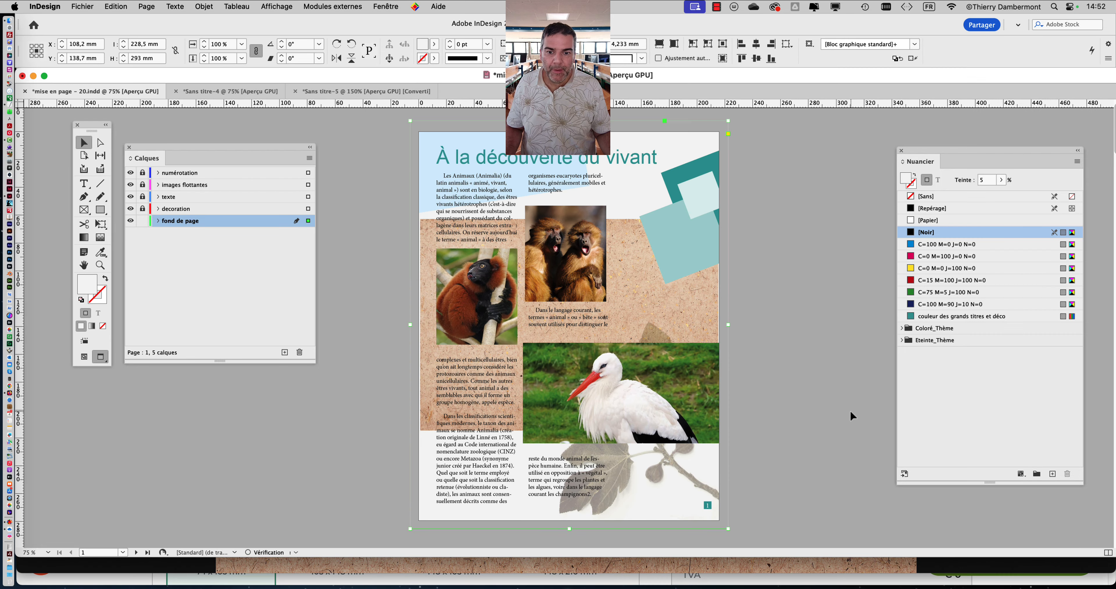
- Fit the imported paper texture so it fills the whole background frame proportionally
left_click(217, 6)
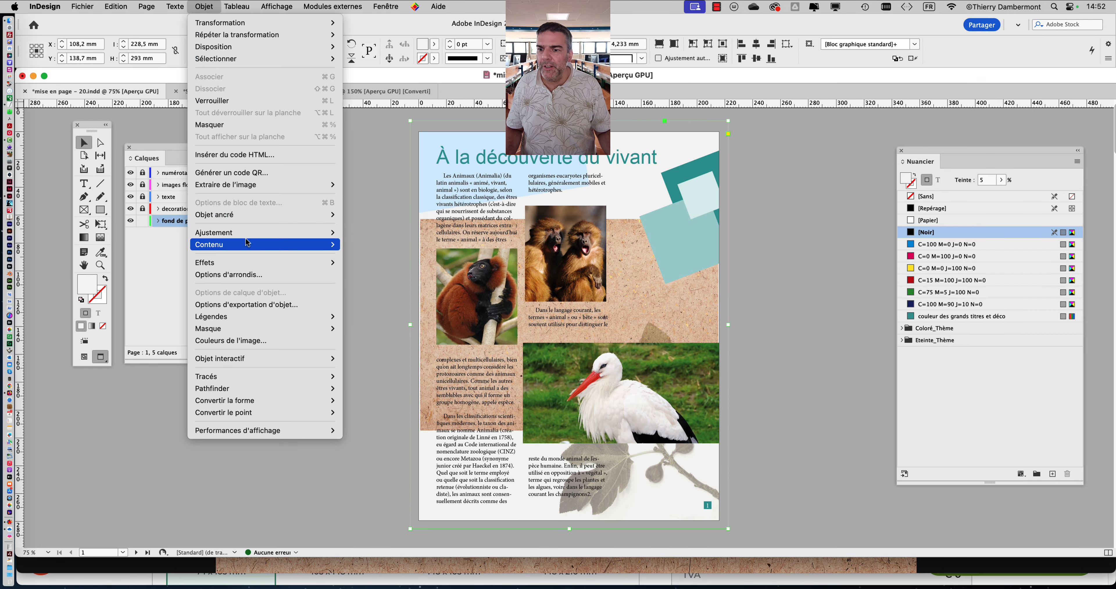
mouse_move(320, 234)
left_click(371, 233)
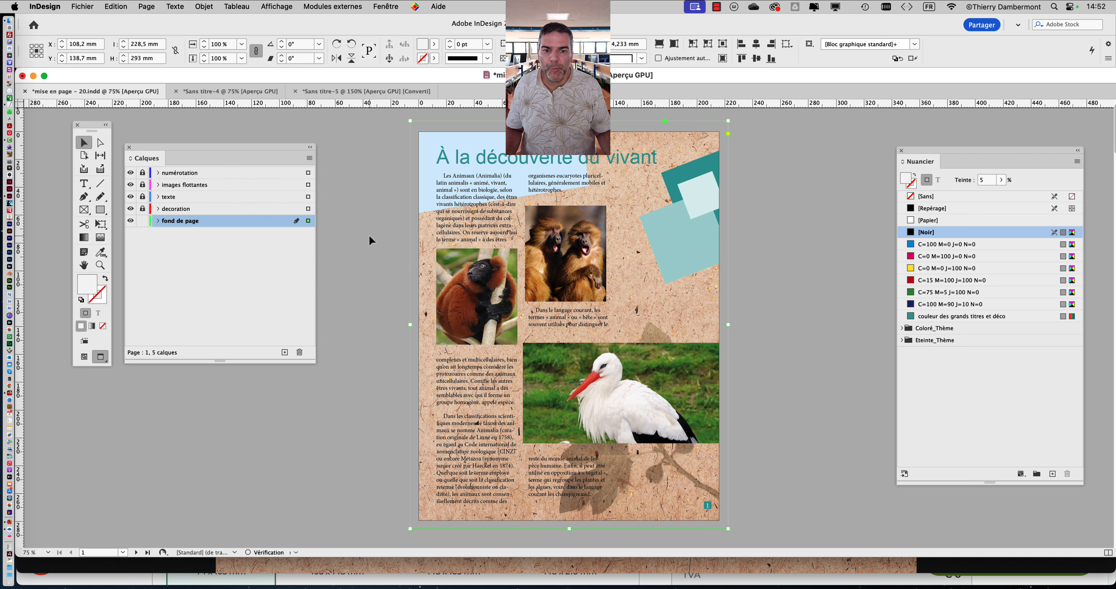
- Reduce the opacity of the paper texture background to 17% and deselect it
left_click(567, 324)
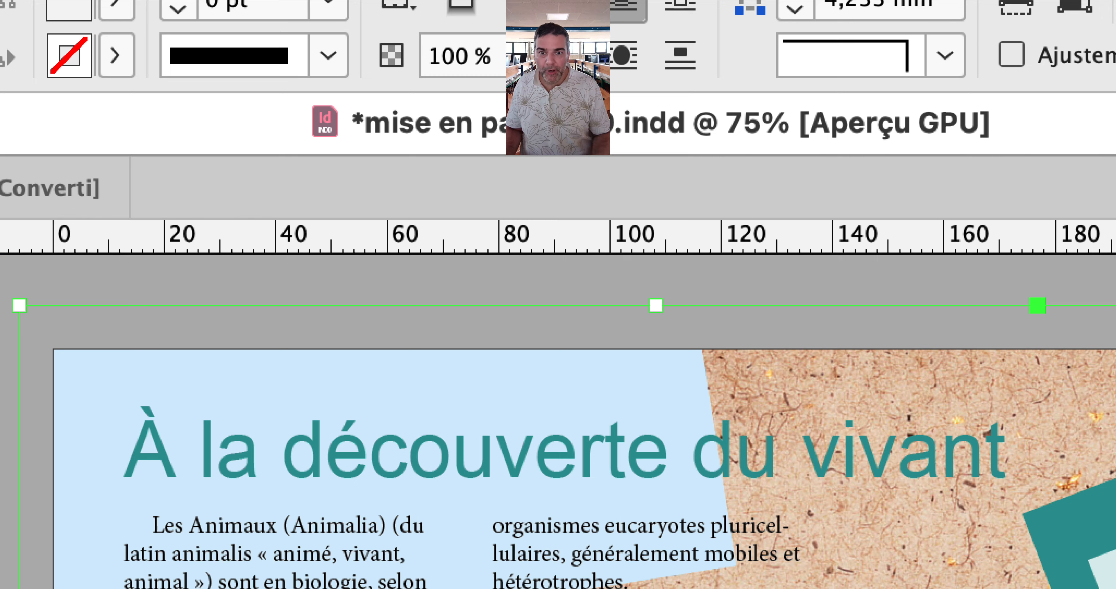
left_click(542, 58)
left_click_drag(389, 110, 354, 102)
mouse_move(504, 64)
left_mouse_down()
mouse_move(472, 65)
mouse_move(500, 66)
left_mouse_up()
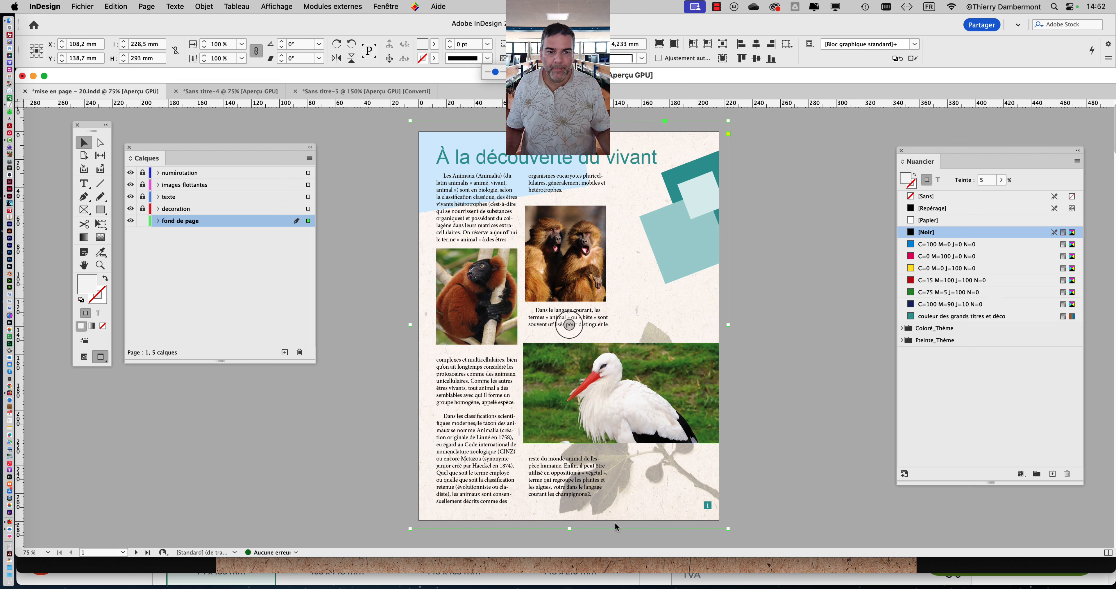
left_click(752, 340)
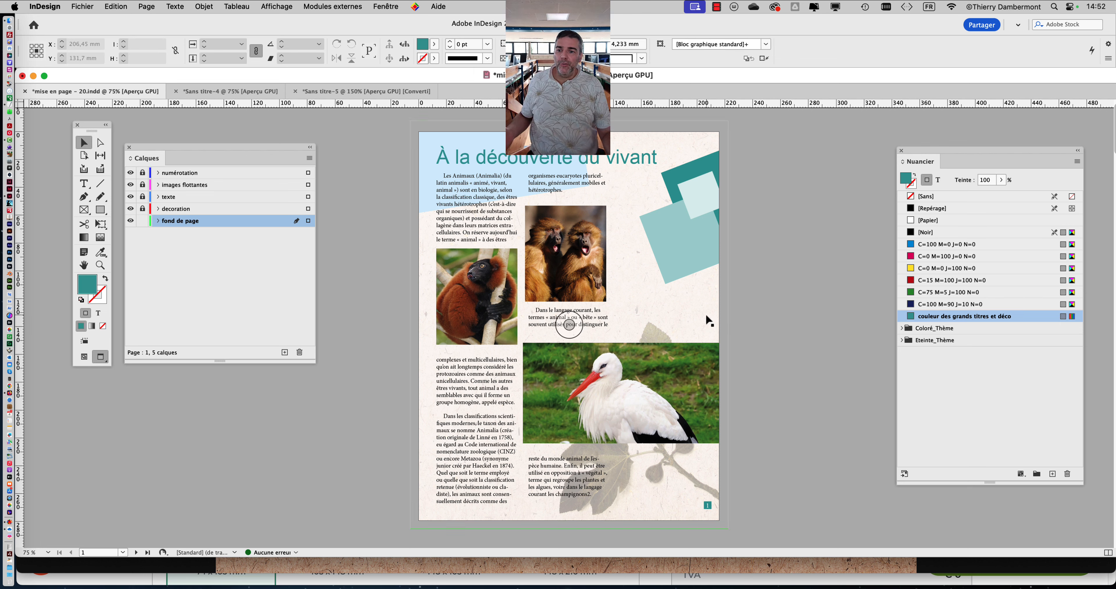
- Set the [Noir] fill tint of the page background frame to 100%
left_click(674, 301)
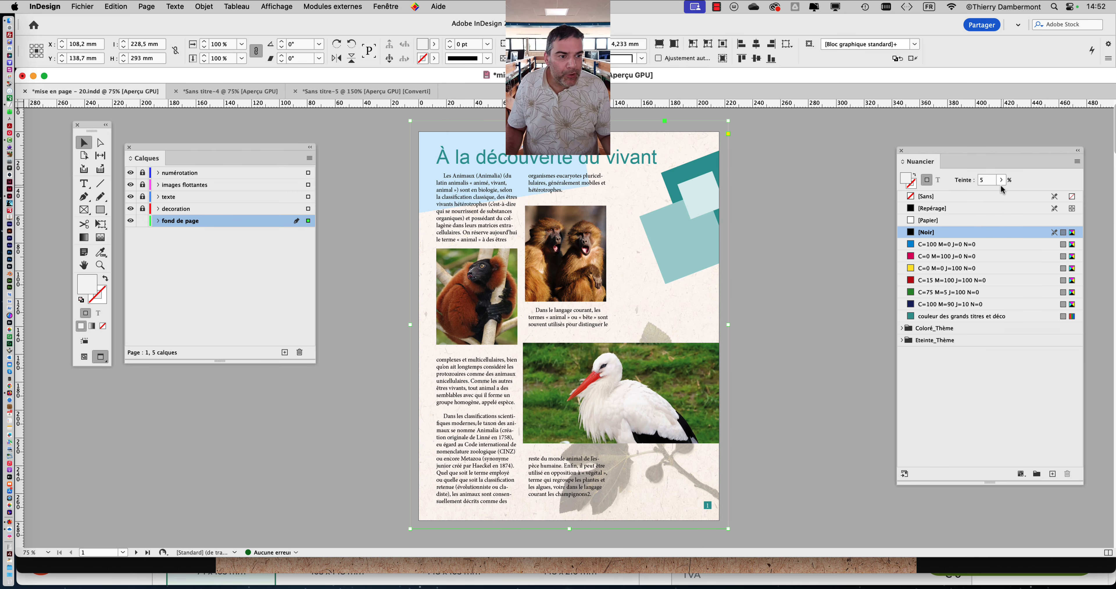
left_click(1060, 70)
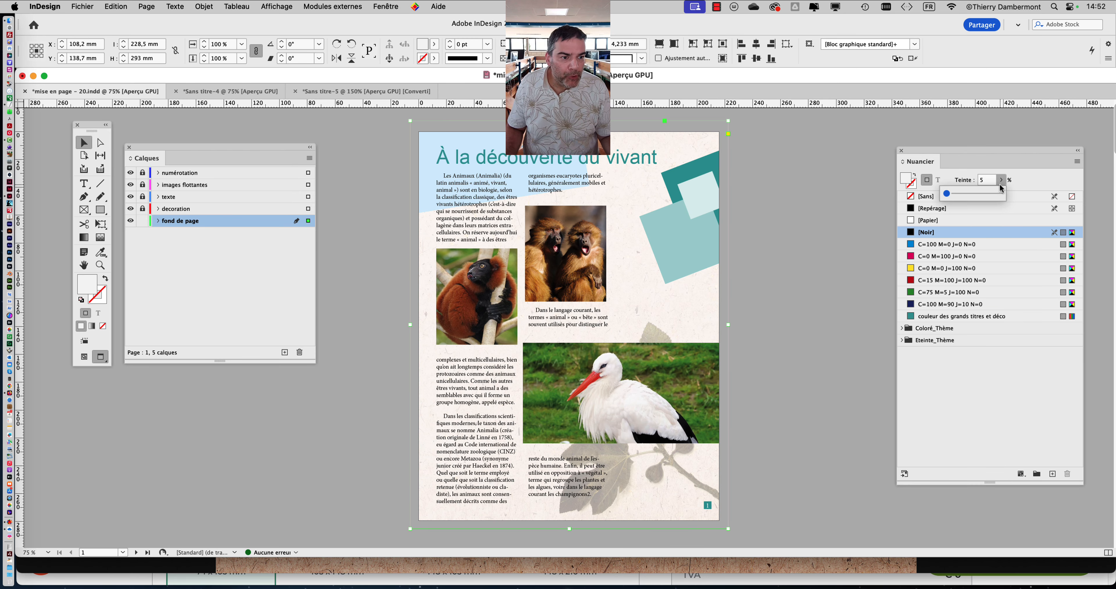
left_click(1058, 124)
left_click_drag(1002, 196, 1003, 196)
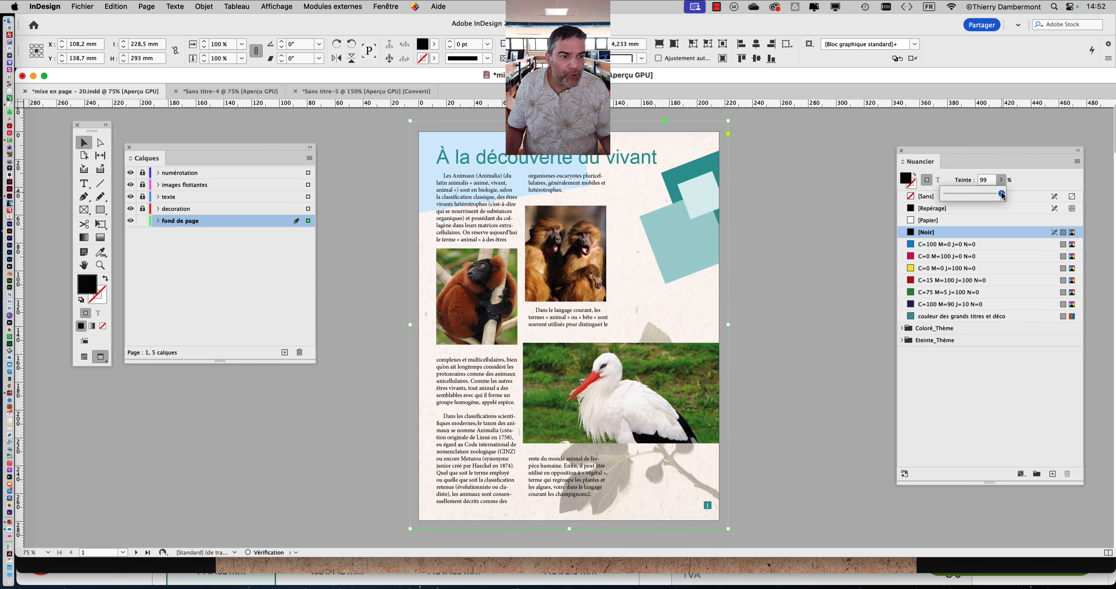
left_click(1023, 181)
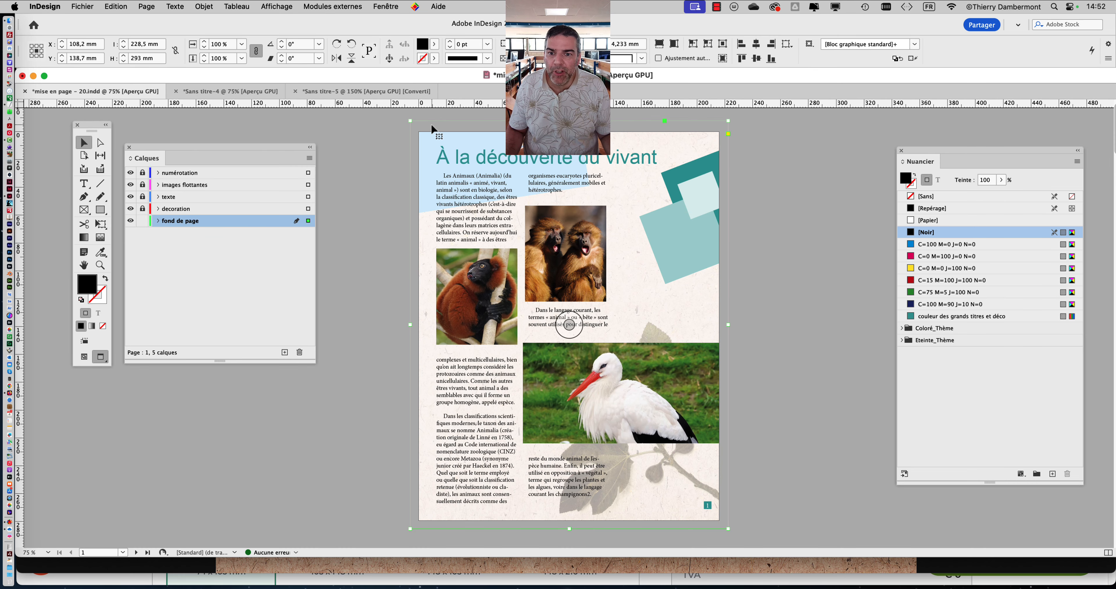
- Try the paper texture background at full opacity and at nearly full transparency
left_click(428, 116)
left_click(444, 123)
key("super+equal")
key("super+equal")
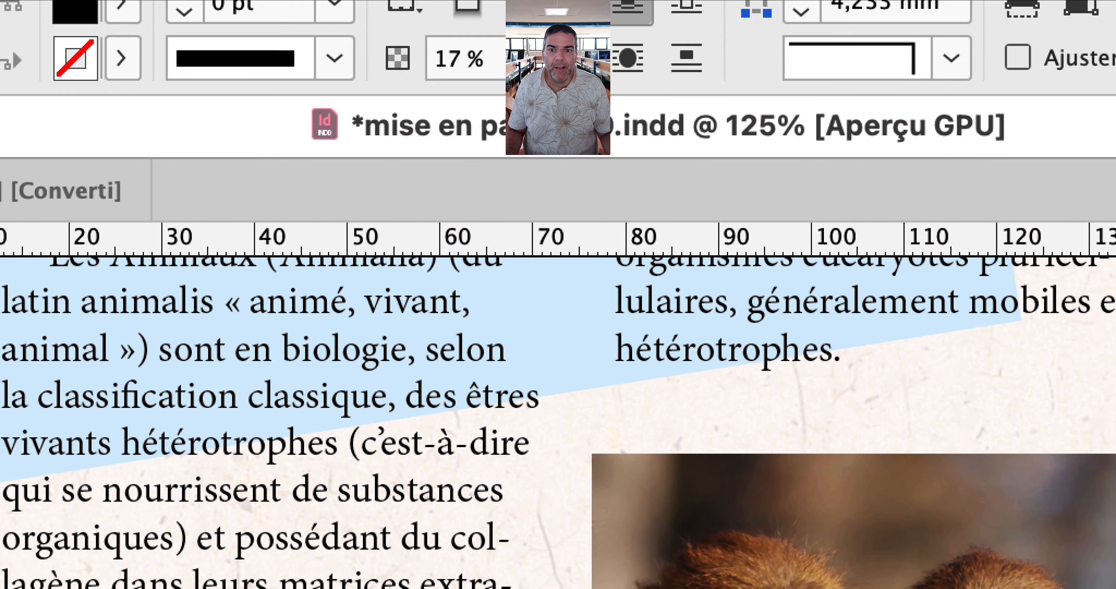
left_click(538, 58)
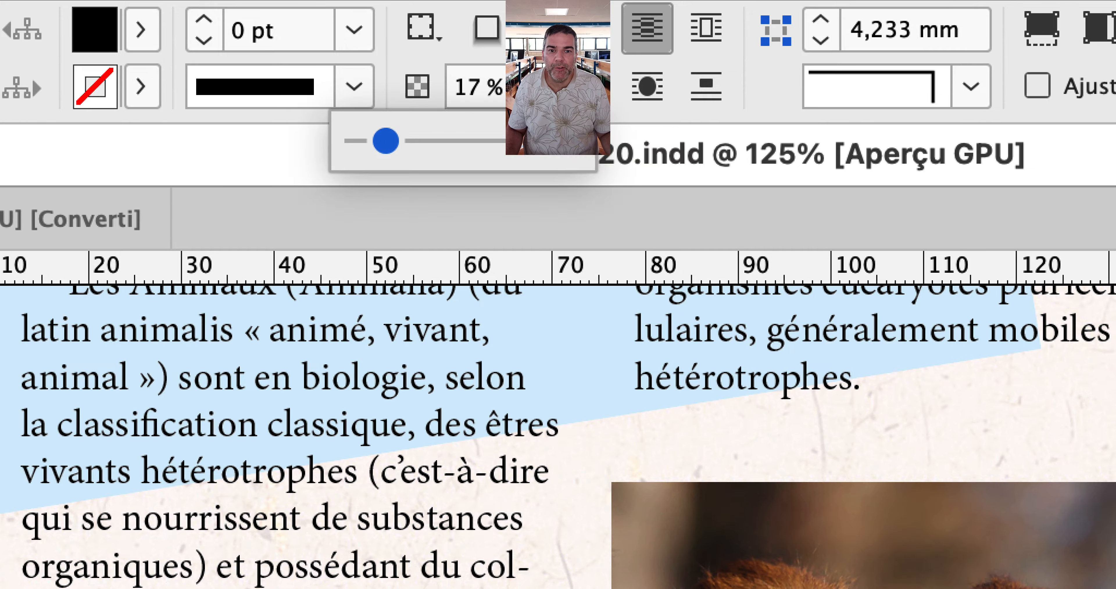
left_click_drag(571, 141, 583, 142)
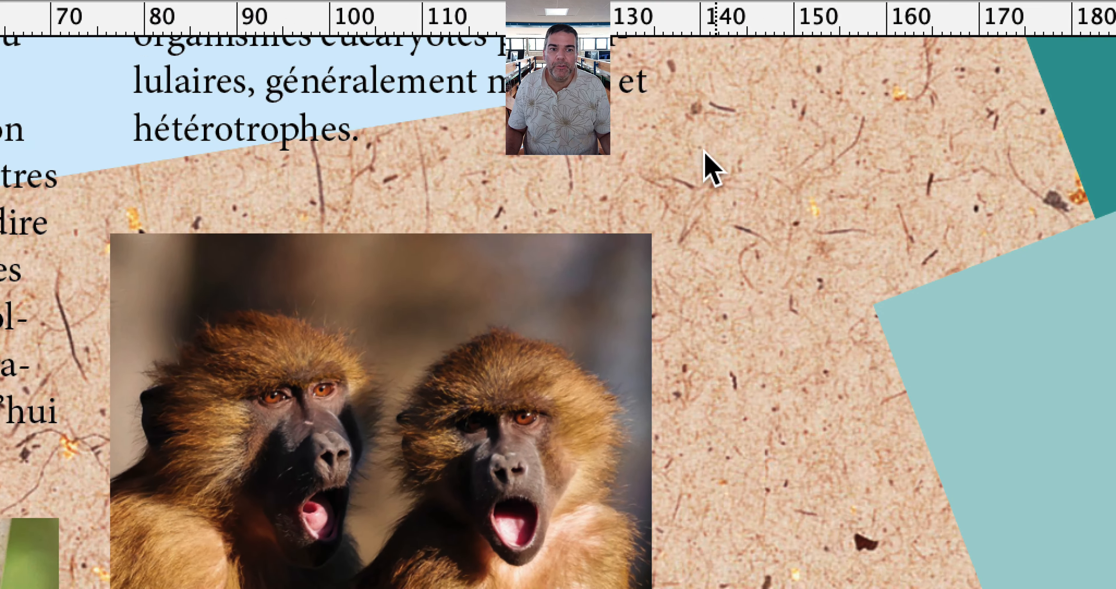
left_click_drag(603, 112, 557, 113)
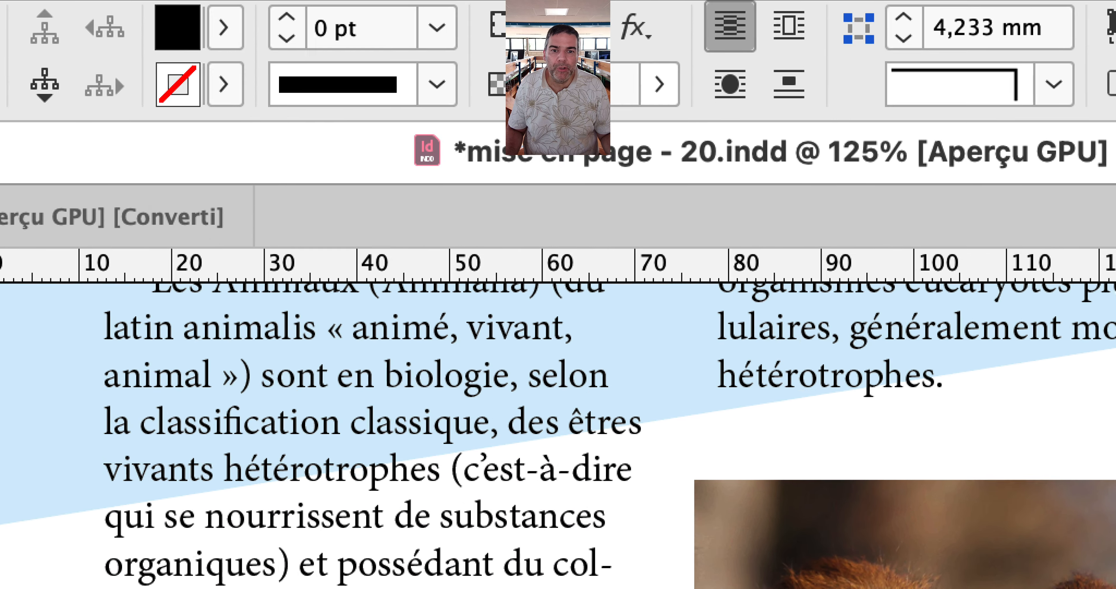
- Adjust the opacity of the paper texture background to a very faint level and deselect it
left_click(658, 84)
left_click_drag(428, 138, 441, 138)
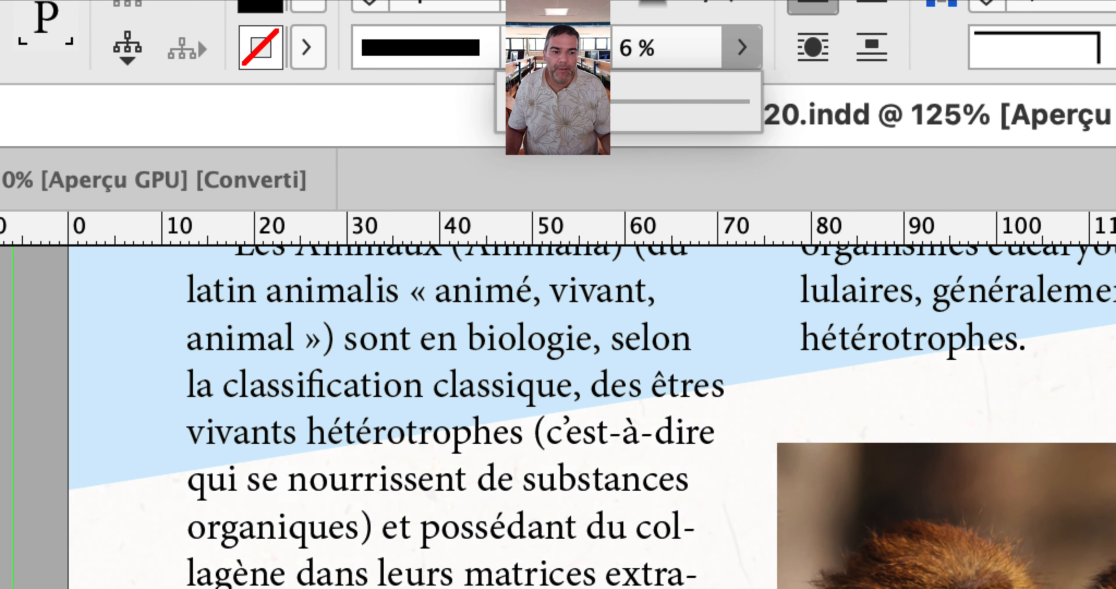
left_click_drag(524, 114, 548, 103)
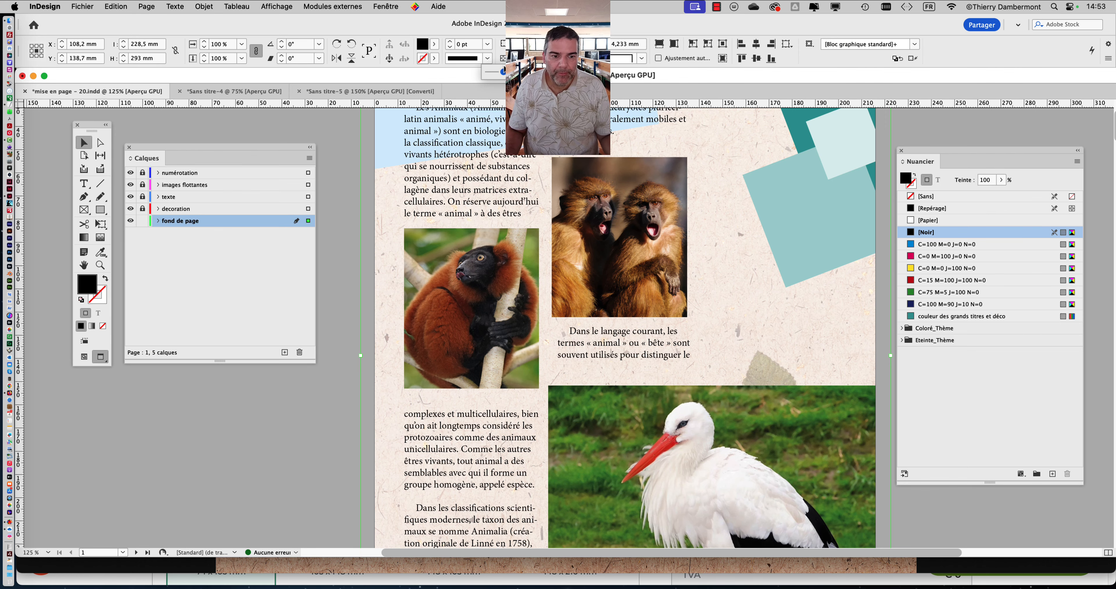
left_click_drag(502, 72, 496, 73)
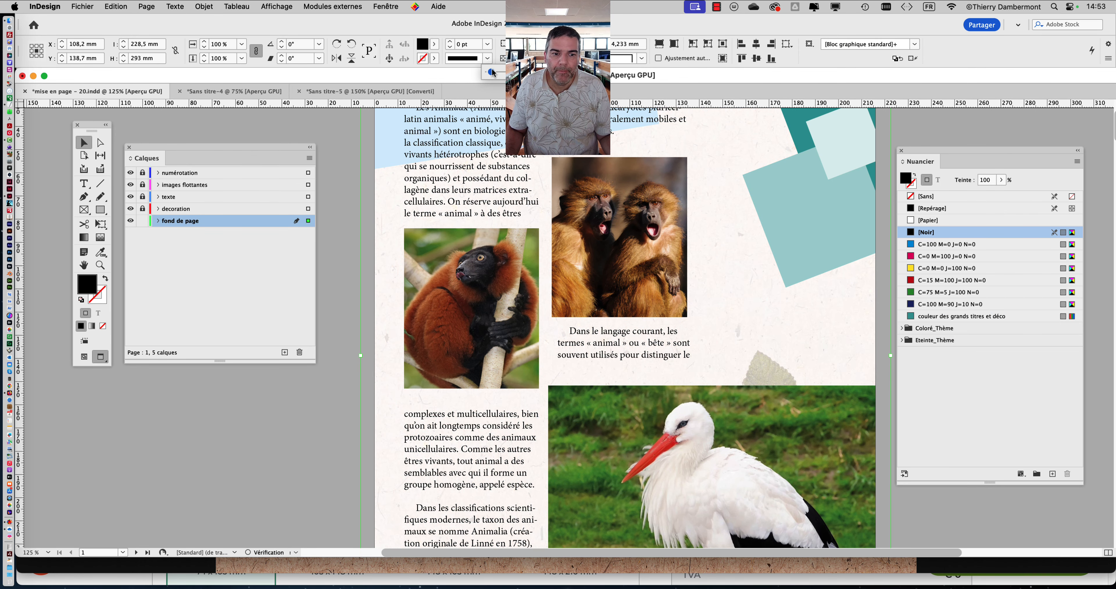
scroll(797, 344, "up", 3)
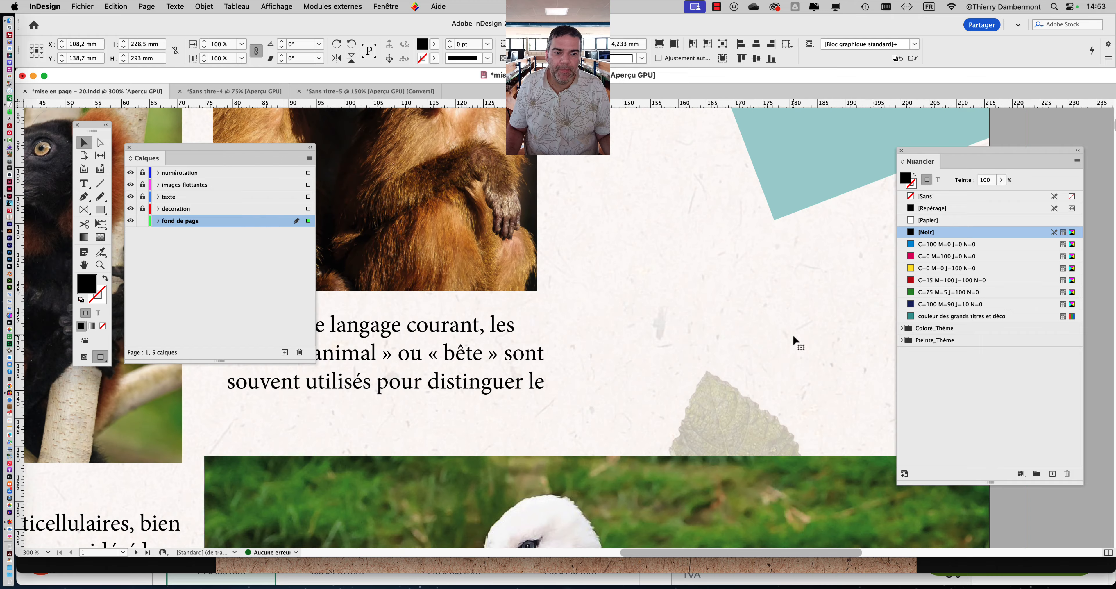
key("super+0")
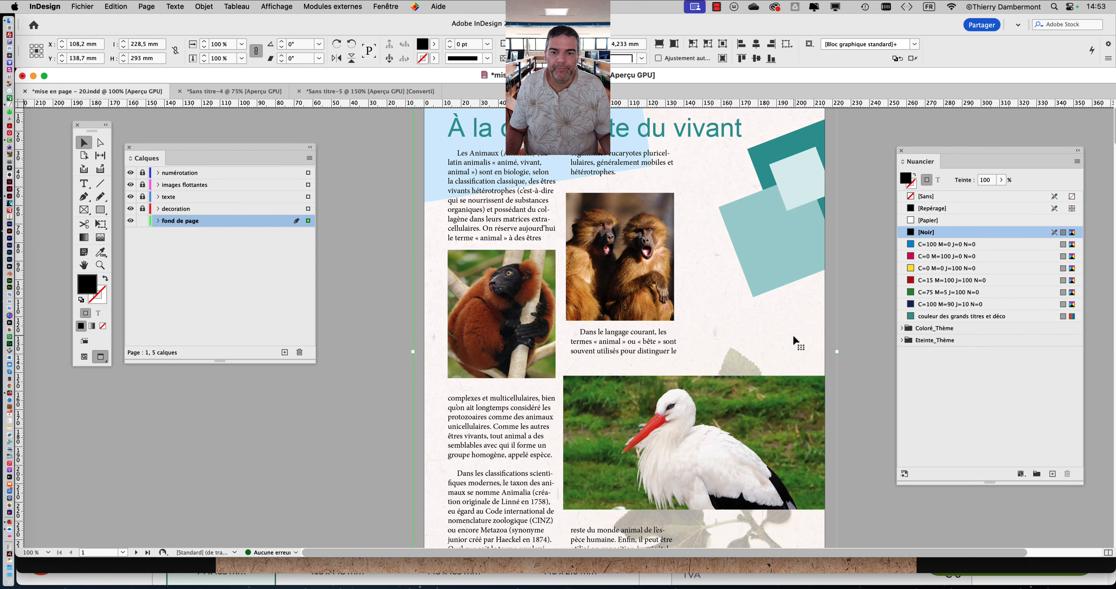
left_click(773, 334)
scroll(772, 334, "down", 2)
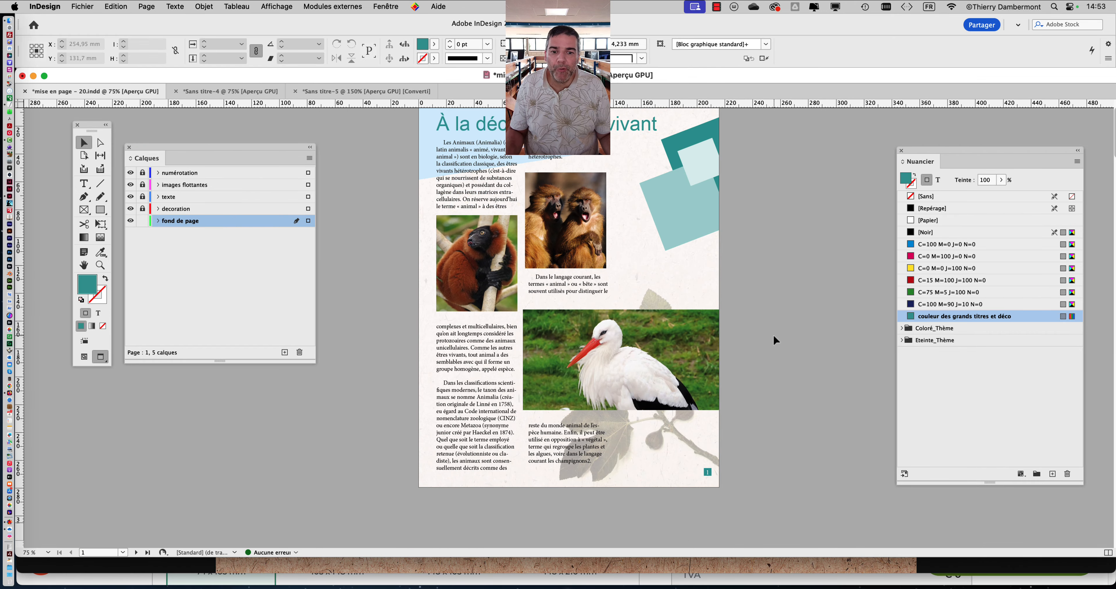
- Switch to Firefox, return to the paper texture results and preview the grey 1920 × 1080 image "35 White Paper Textures HQ"
key("super+Tab")
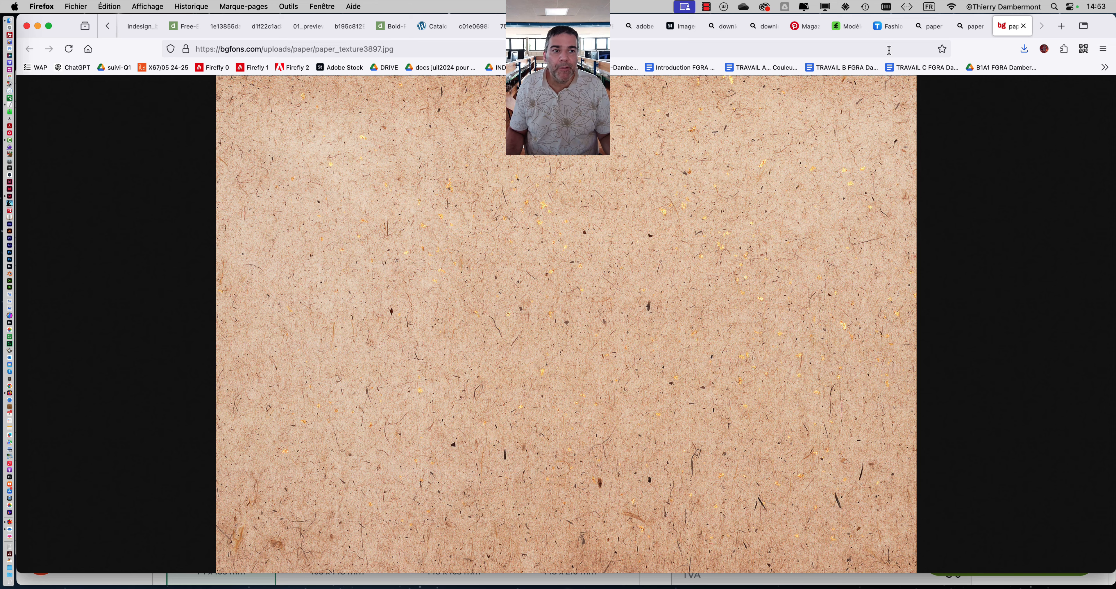
left_click(970, 26)
left_click(1033, 123)
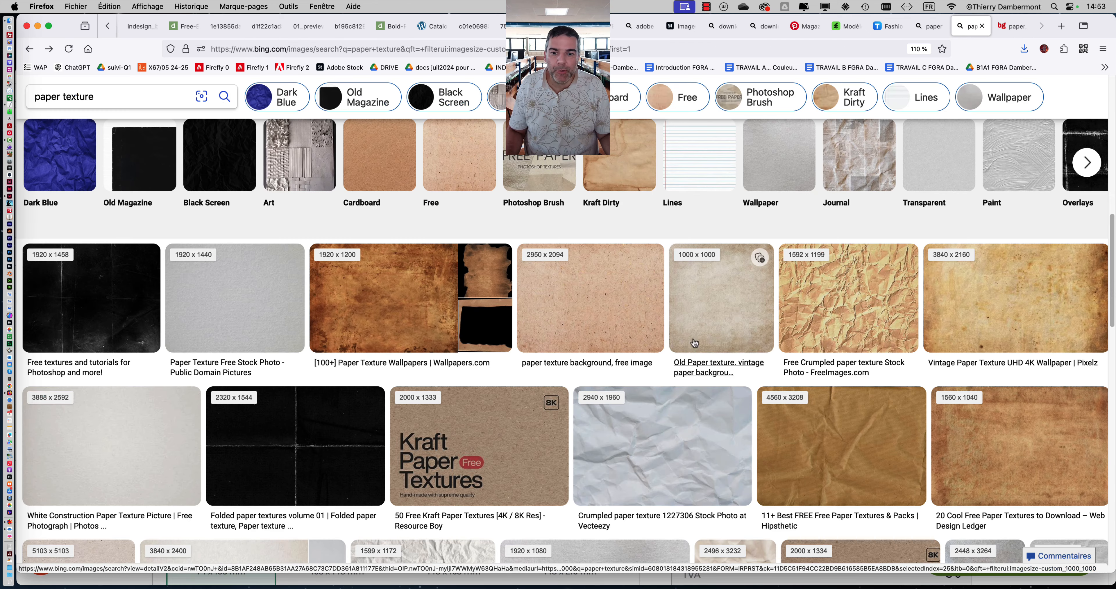
scroll(685, 347, "down", 3)
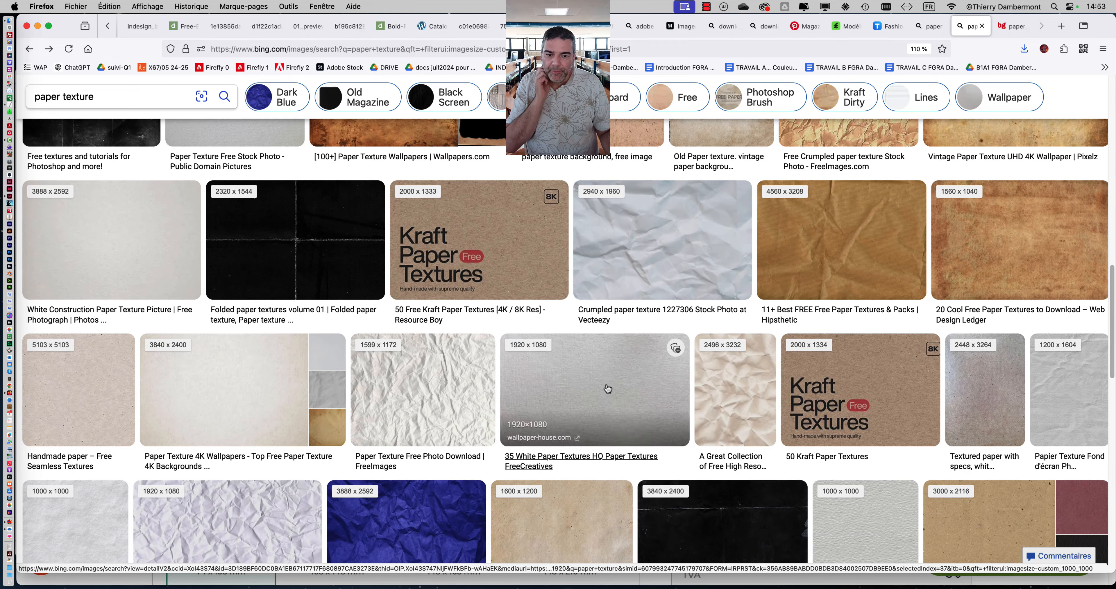
left_click(600, 386)
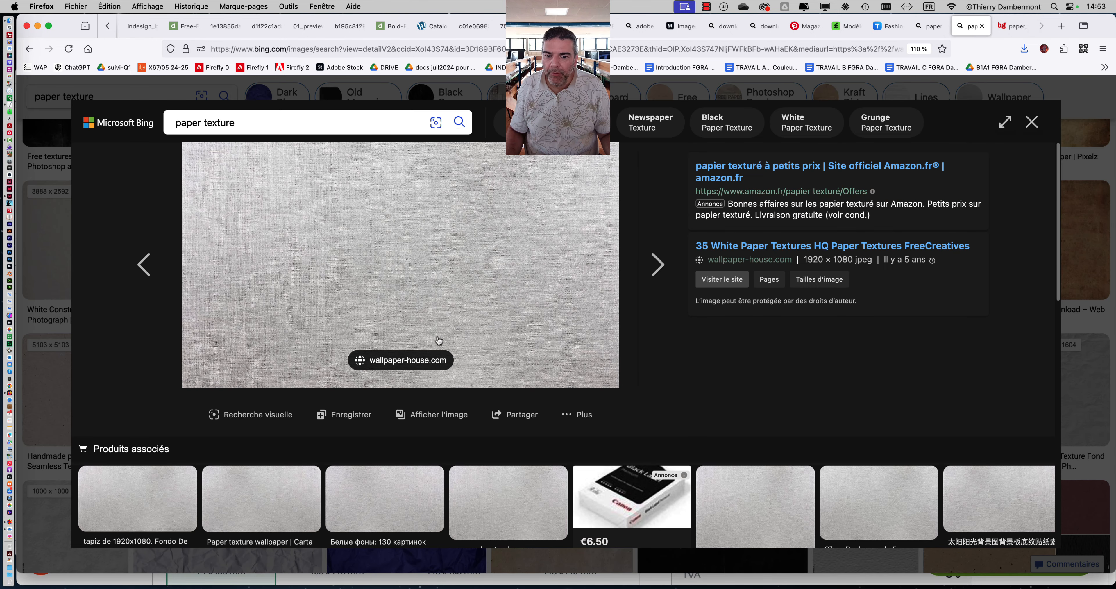
- Open the grey paper texture at full size and save it as wallpaper2you_558773.jpg in the JOUR 2 folder
left_click(439, 416)
right_click(574, 267)
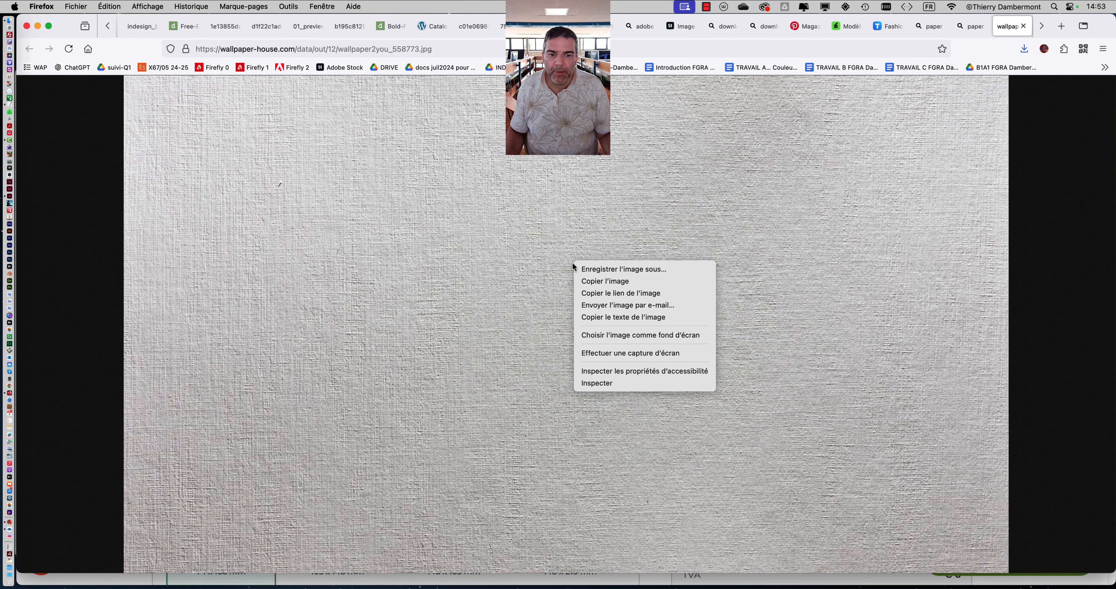
left_click(563, 259)
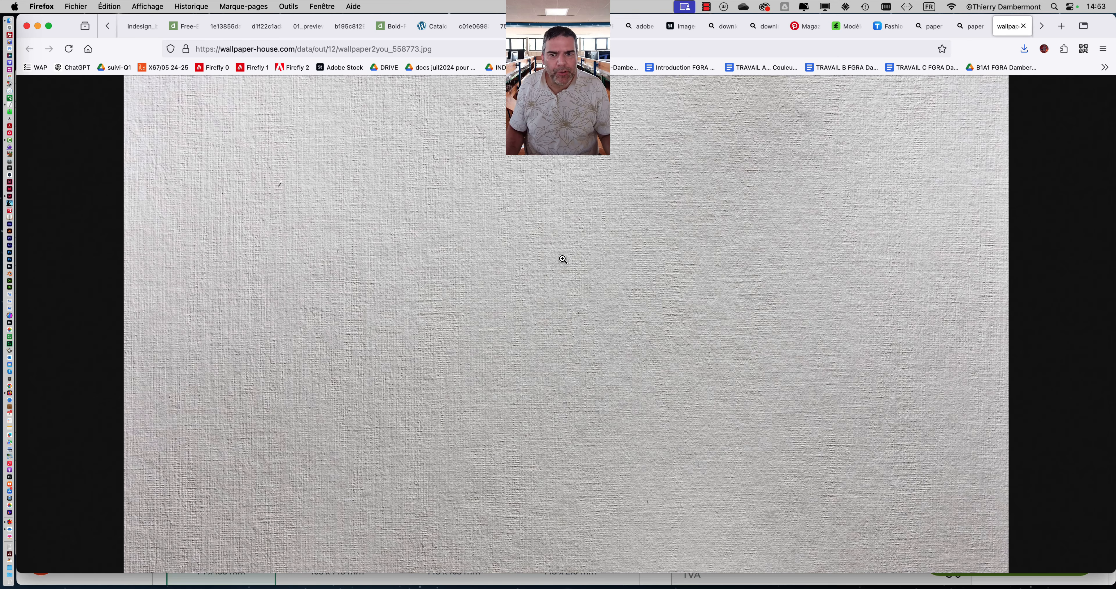
right_click(563, 258)
left_click(603, 267)
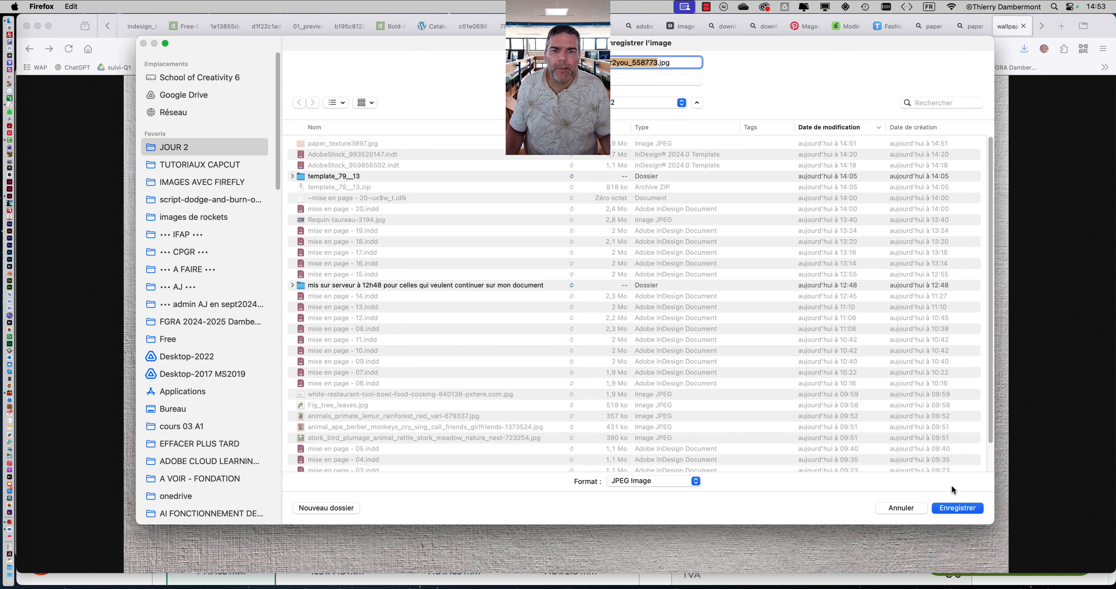
left_click(957, 507)
- Switch to InDesign, replace the page background image with wallpaper2you_558773.jpg and make it fill the frame proportionally
key("super+Tab")
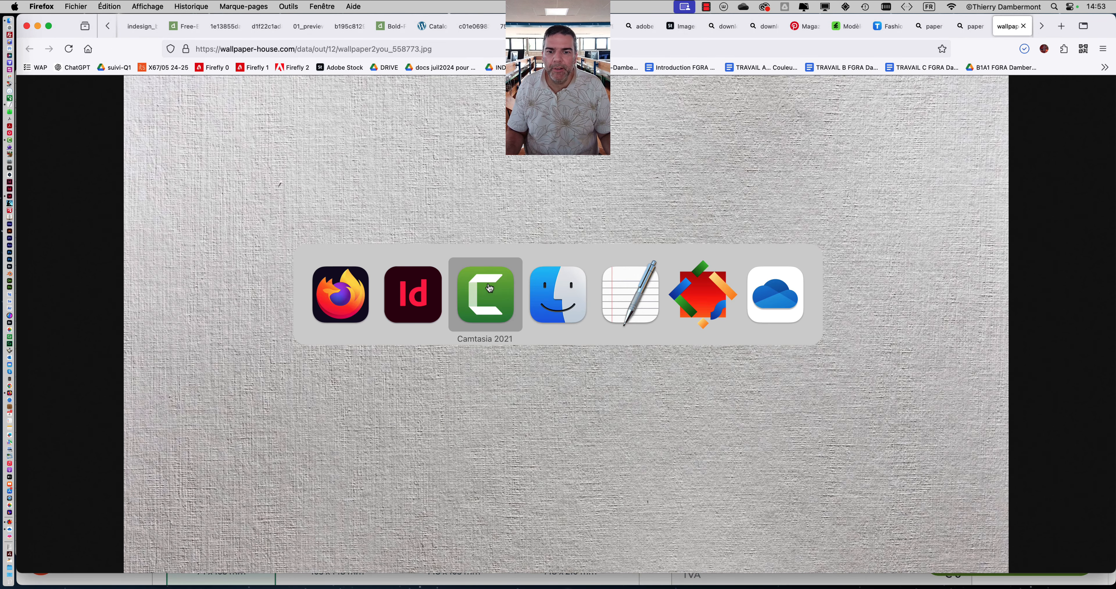
left_click(419, 296)
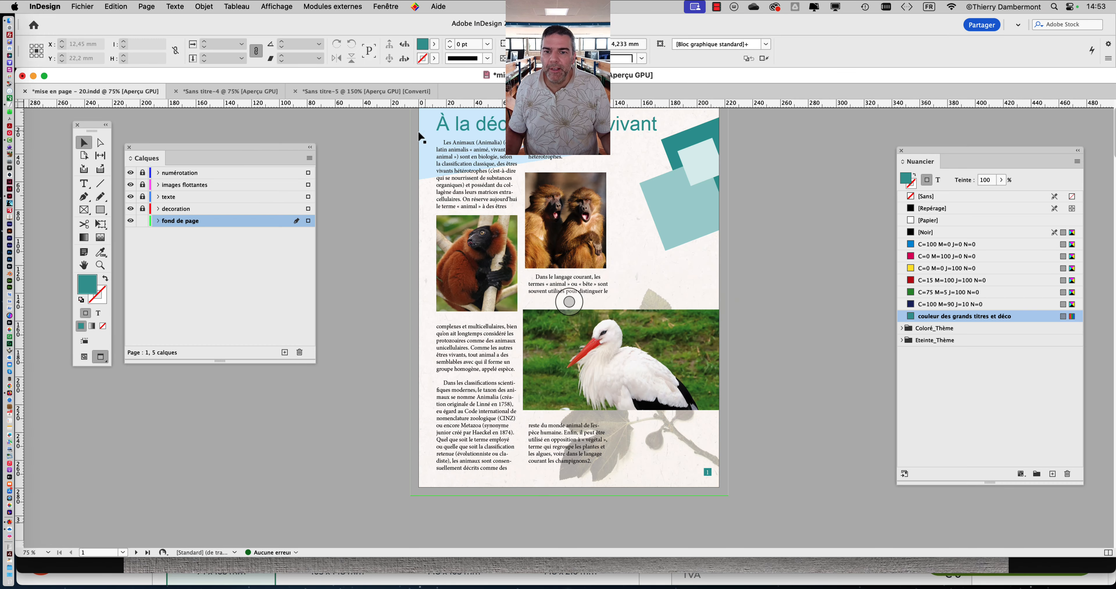
left_click(70, 6)
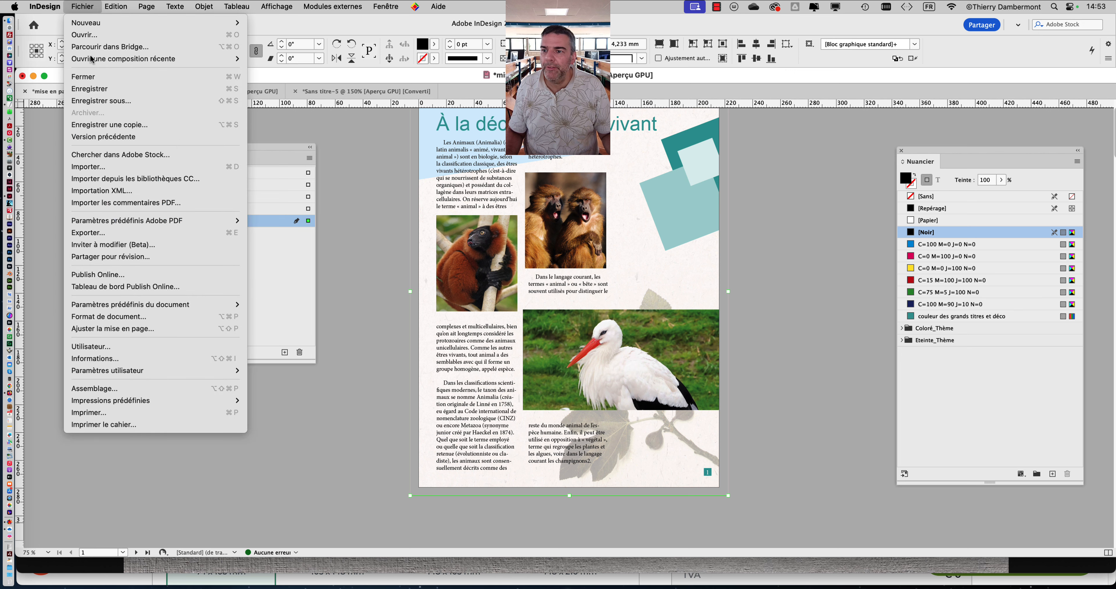
left_click(105, 167)
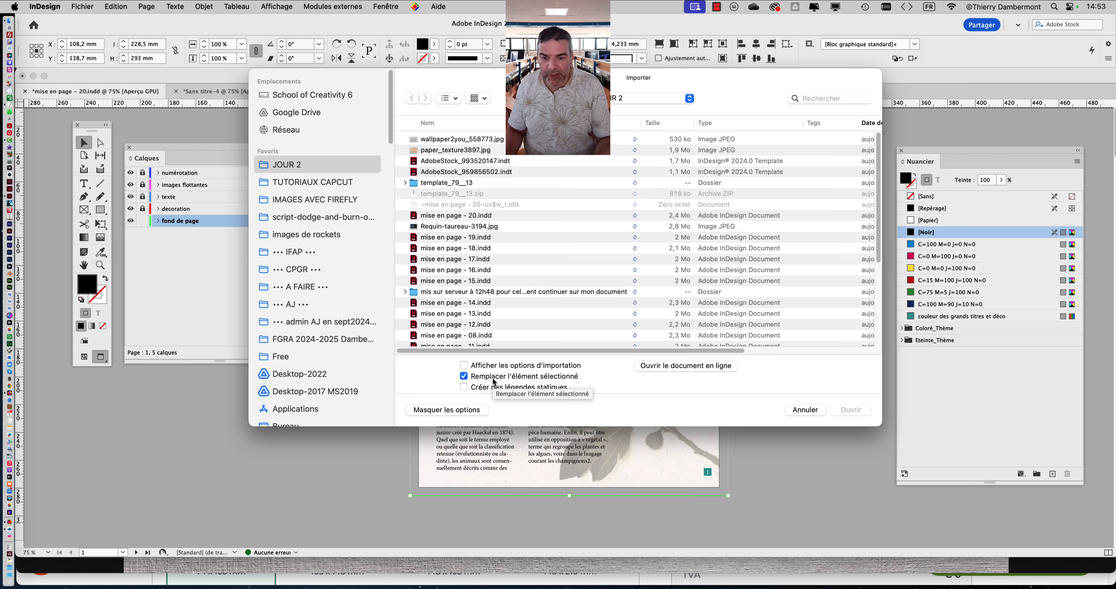
left_click(445, 137)
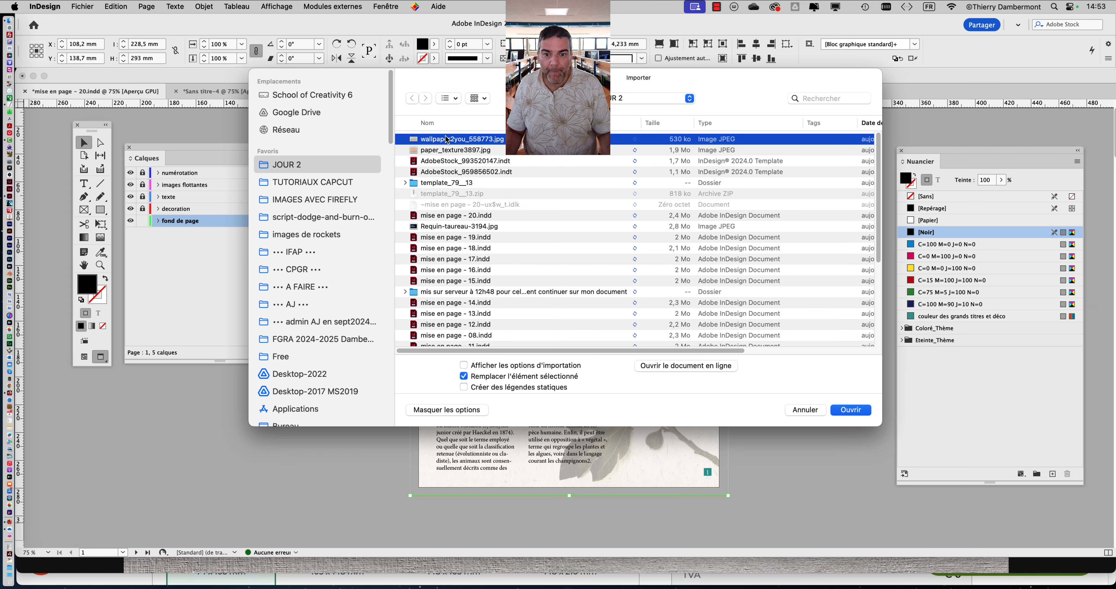
left_click(861, 409)
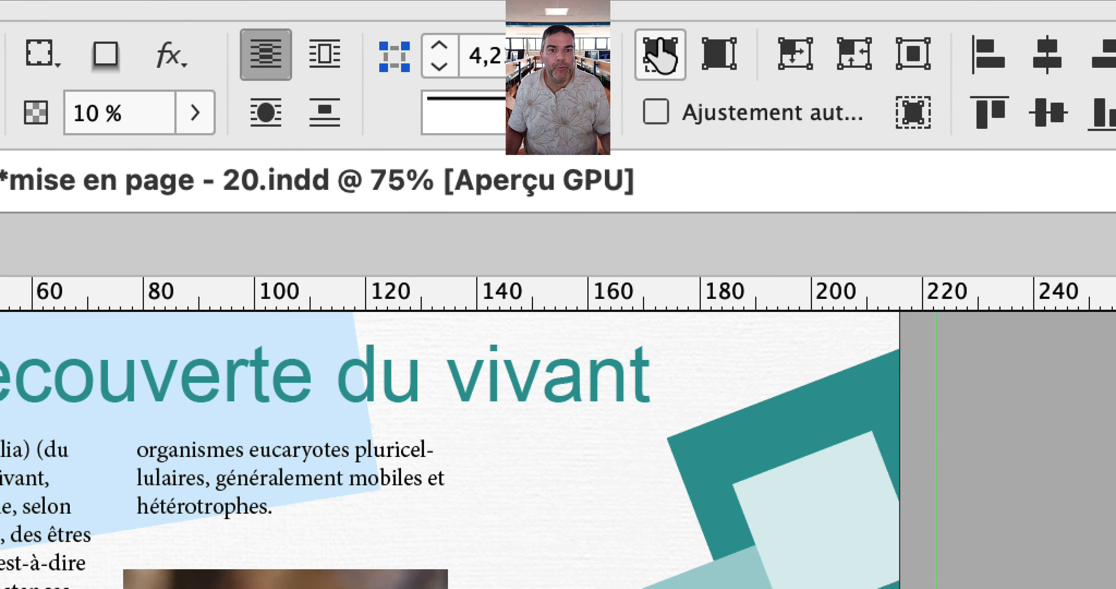
left_click(654, 45)
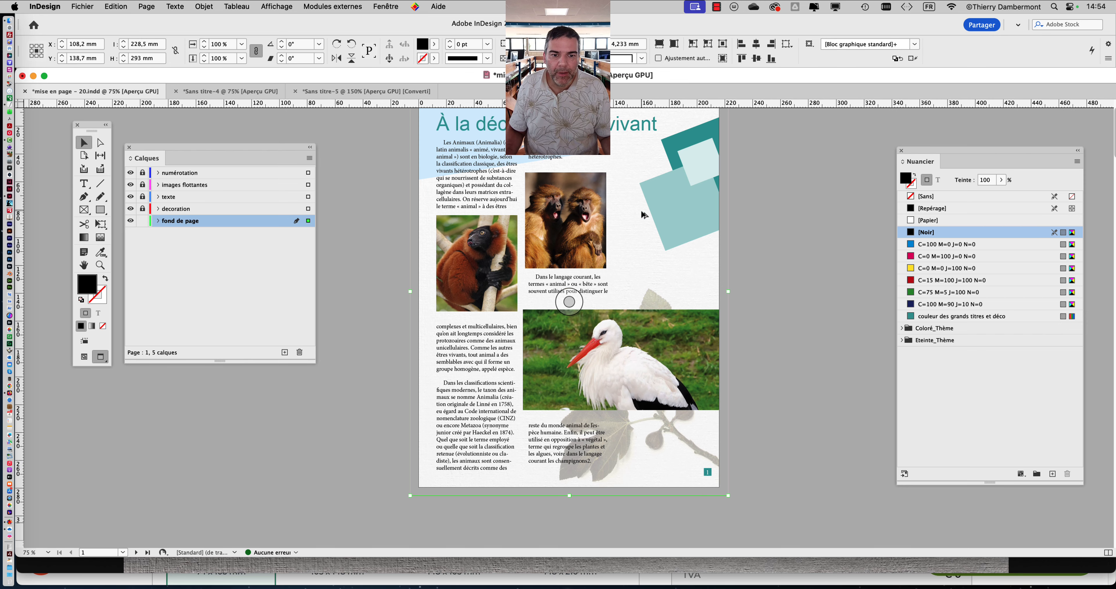
- Raise the opacity of the paper texture background slightly, move the swatches panel clear of the page and deselect the frame
scroll(641, 211, "up", 2)
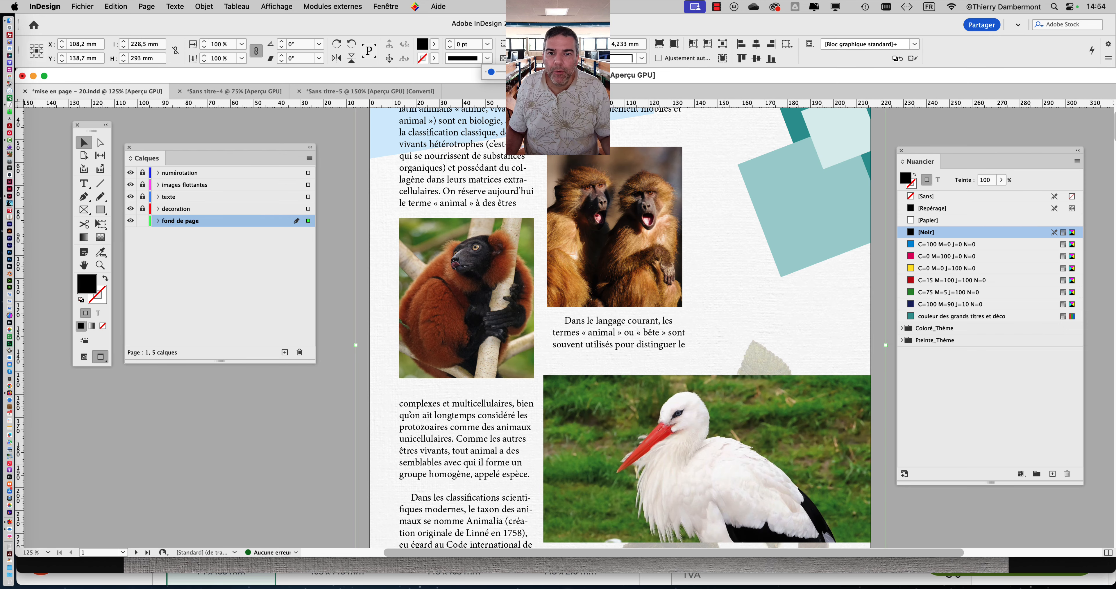
left_click_drag(504, 71, 501, 72)
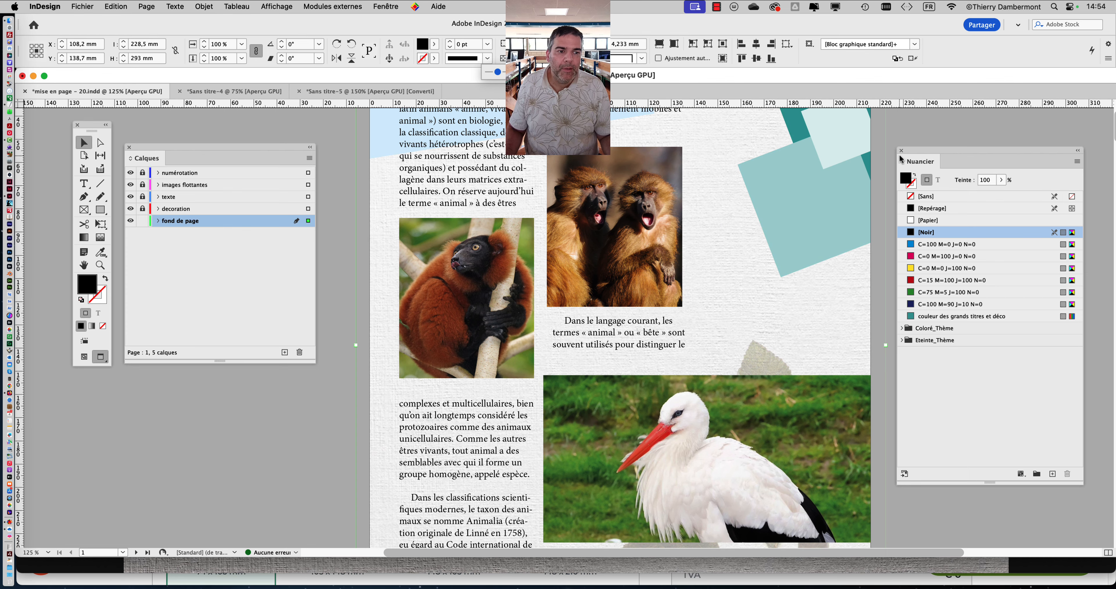
left_click_drag(913, 150, 1016, 161)
scroll(837, 294, "up", 3)
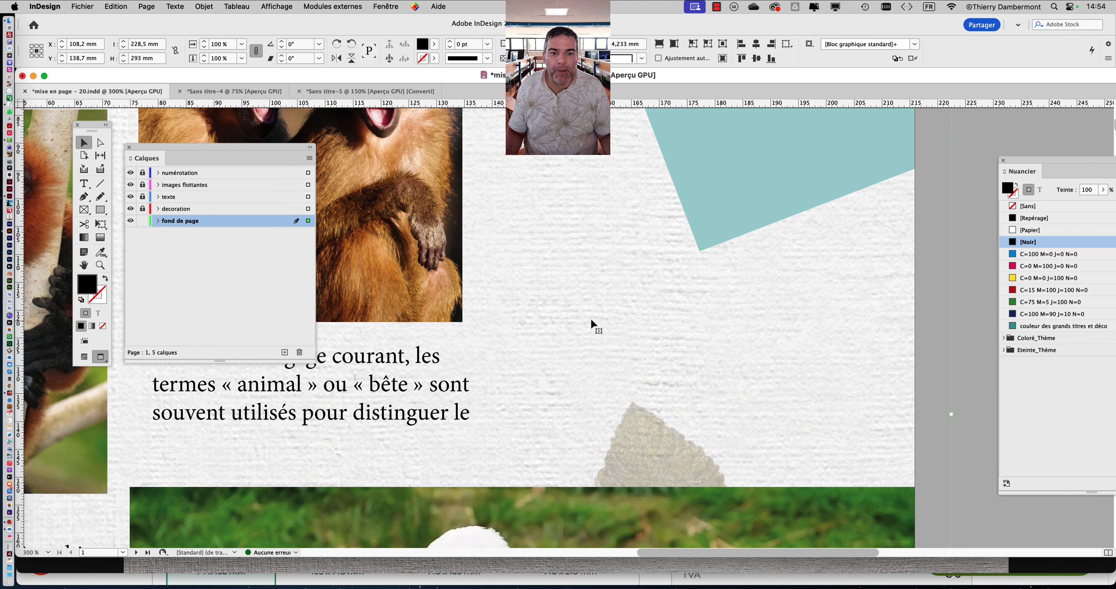
scroll(592, 324, "down", 2)
scroll(584, 308, "left", 10)
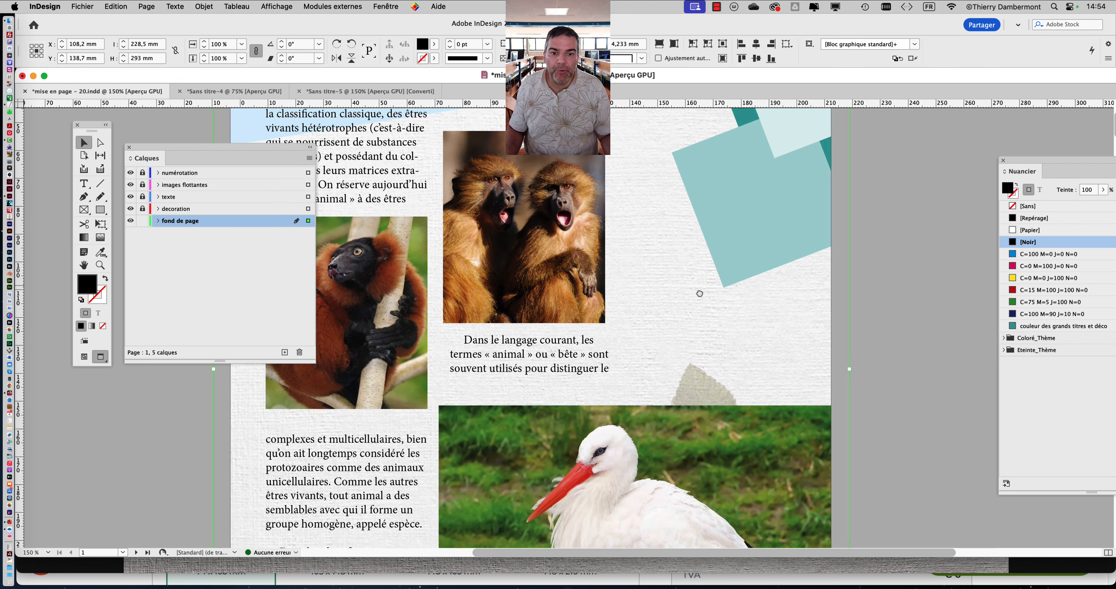
scroll(742, 244, "up", 5)
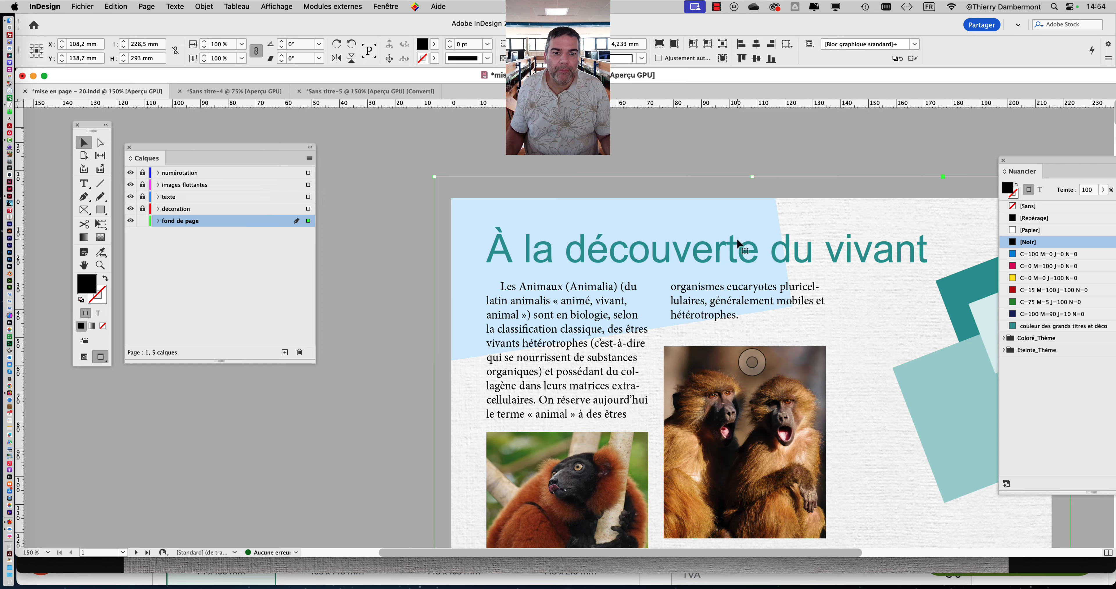
scroll(742, 245, "down", 2)
left_click(370, 358)
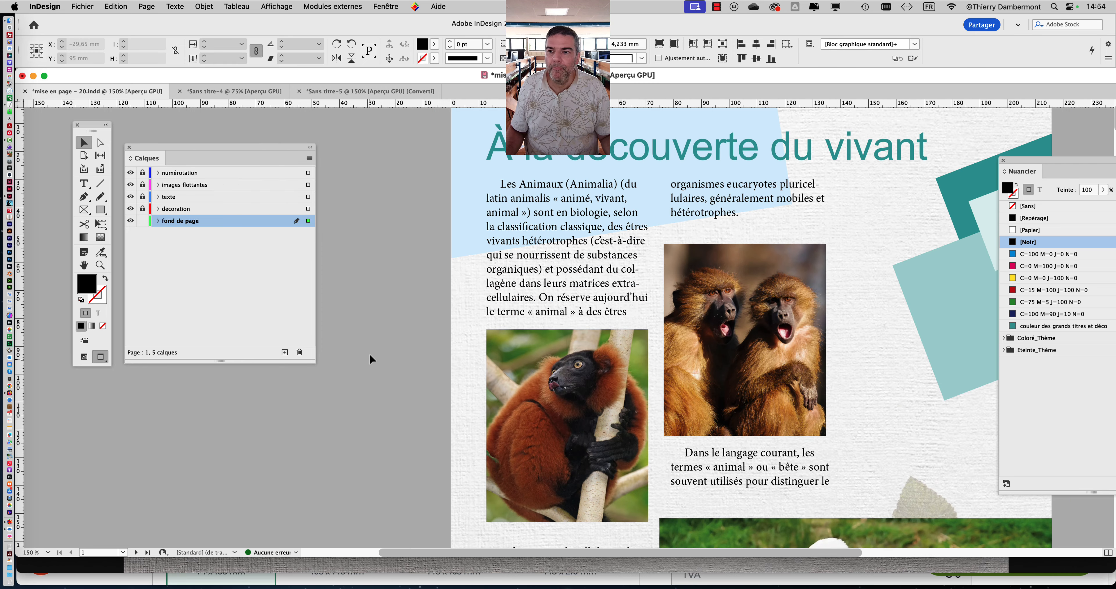
- Save the layout as a new version named mise en page - 21.indd in the JOUR 2 folder
left_click(80, 7)
left_click(138, 100)
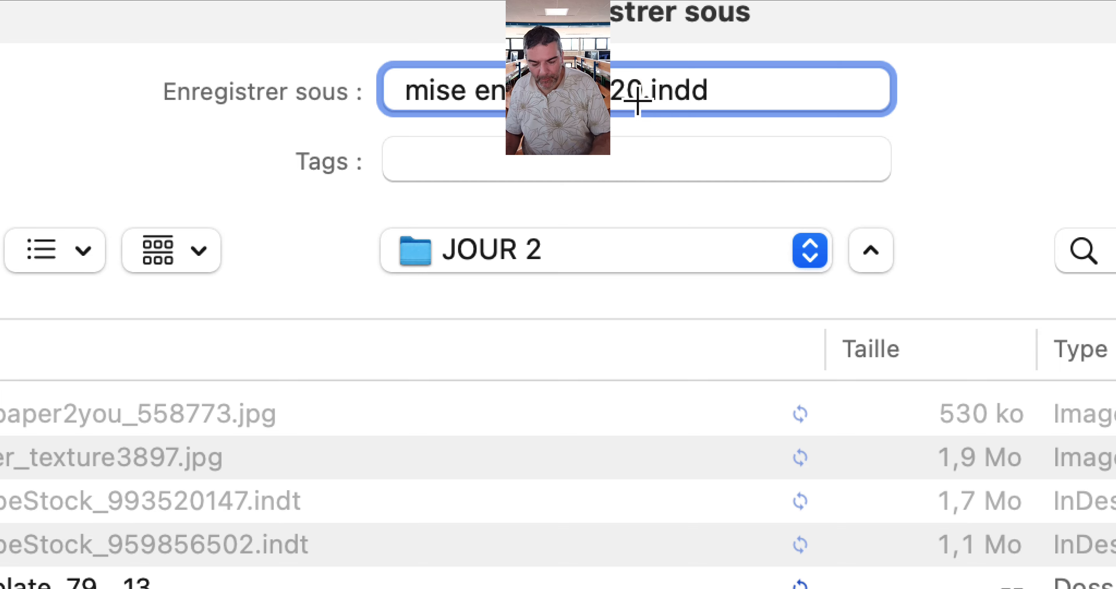
key("BackSpace")
type("1")
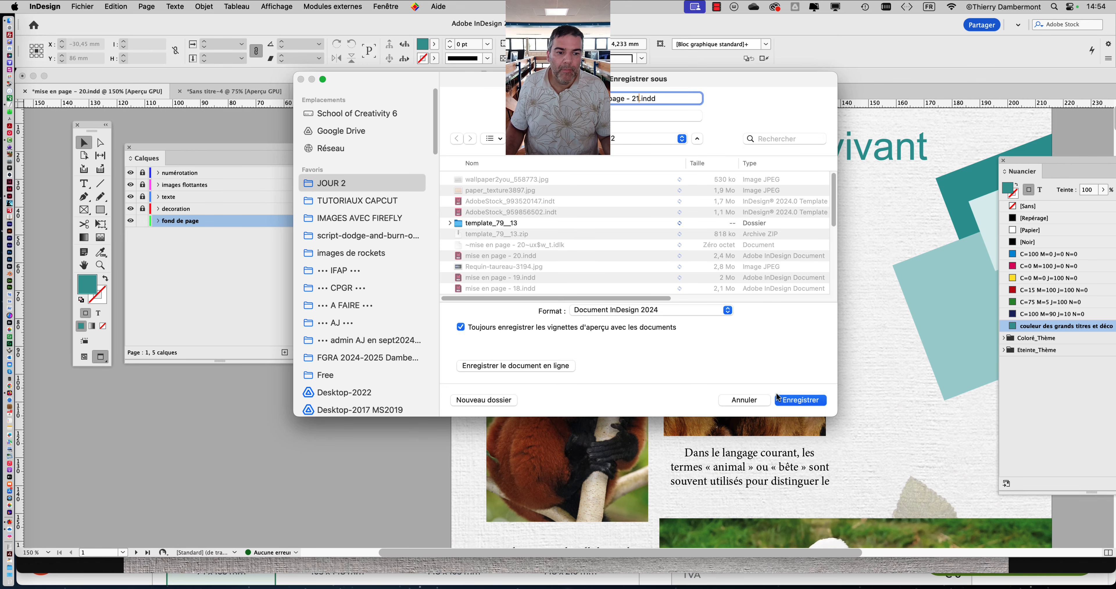
left_click(779, 399)
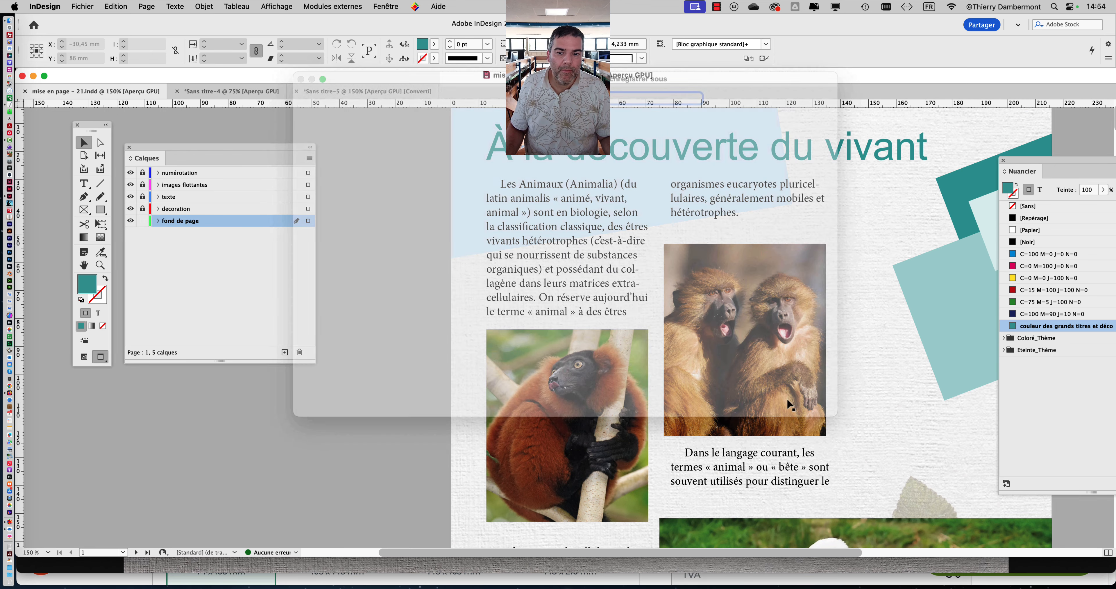